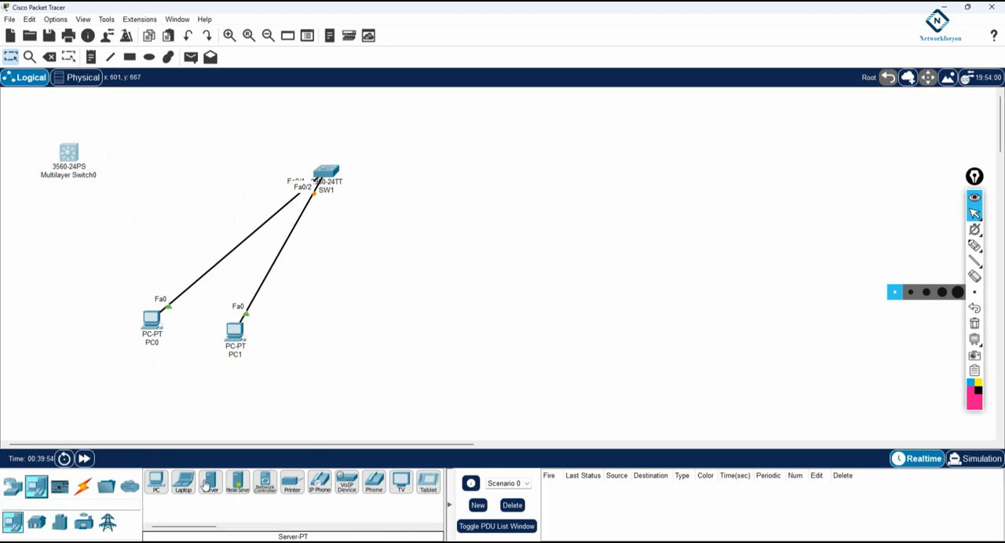
Add a Server-PT to the topology, connect it to SW1 with an automatically chosen cable, and place it well to the switch's right
{"action": "left_click", "coordinate": [211, 483]}
{"action": "left_click", "coordinate": [277, 419]}
{"action": "left_click_drag", "start_coordinate": [271, 422], "coordinate": [484, 131]}
{"action": "left_click", "coordinate": [92, 487]}
{"action": "left_click", "coordinate": [155, 481]}
{"action": "left_click", "coordinate": [475, 129]}
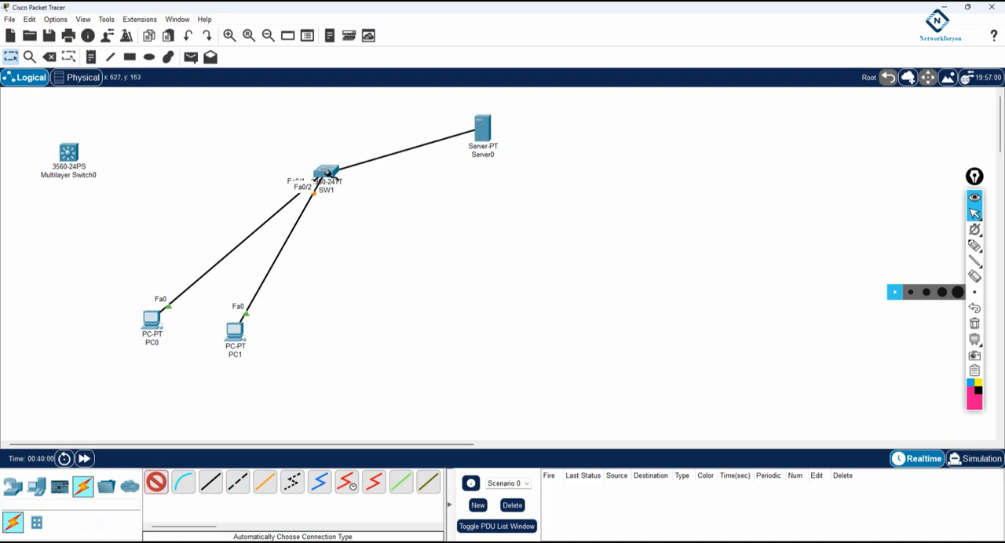
{"action": "left_click", "coordinate": [326, 173]}
{"action": "left_click_drag", "start_coordinate": [482, 131], "coordinate": [602, 157]}
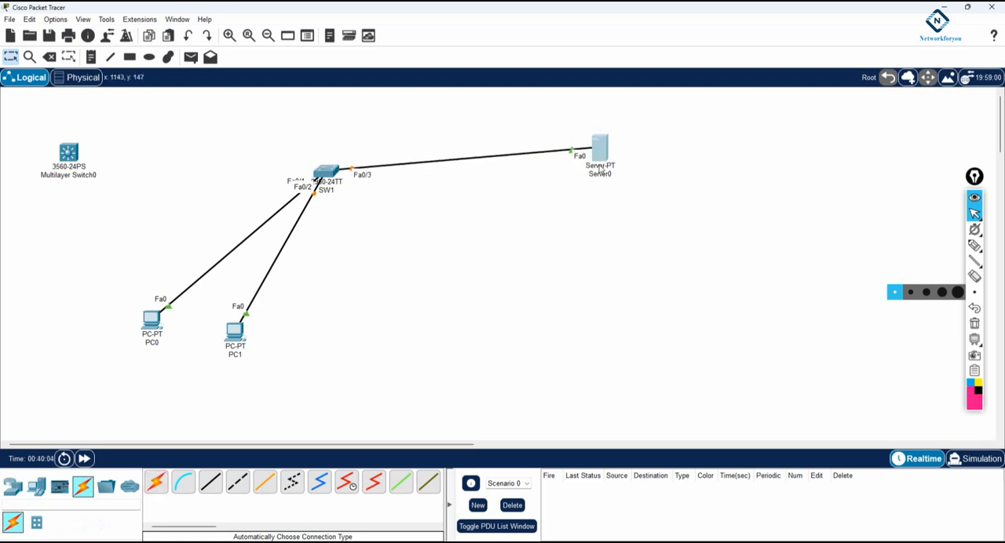
Add a 2811 router, connect it to SW1 with an automatically chosen cable, and place it below and to the right of the switch
{"action": "left_click", "coordinate": [12, 487]}
{"action": "left_click_drag", "start_coordinate": [174, 531], "coordinate": [234, 527]}
{"action": "left_click", "coordinate": [257, 480]}
{"action": "left_click", "coordinate": [339, 297]}
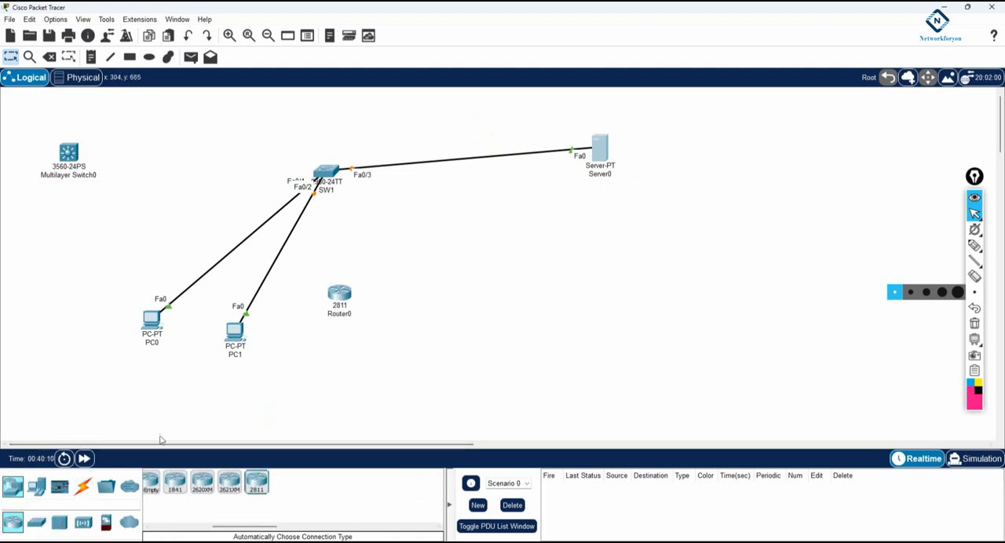
{"action": "left_click", "coordinate": [82, 486]}
{"action": "left_click", "coordinate": [156, 481]}
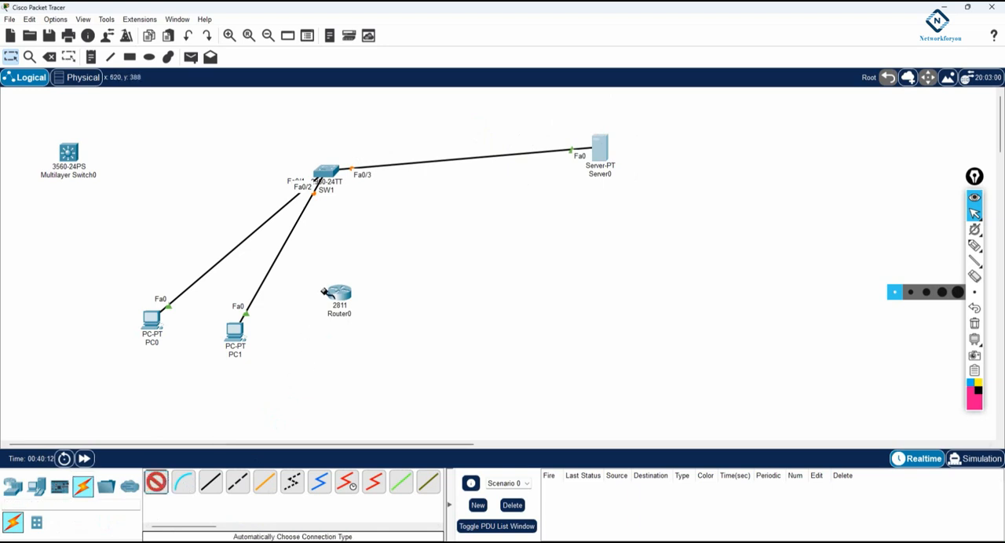
{"action": "left_click", "coordinate": [340, 296]}
{"action": "left_click", "coordinate": [328, 173]}
{"action": "left_click_drag", "start_coordinate": [345, 305], "coordinate": [487, 329]}
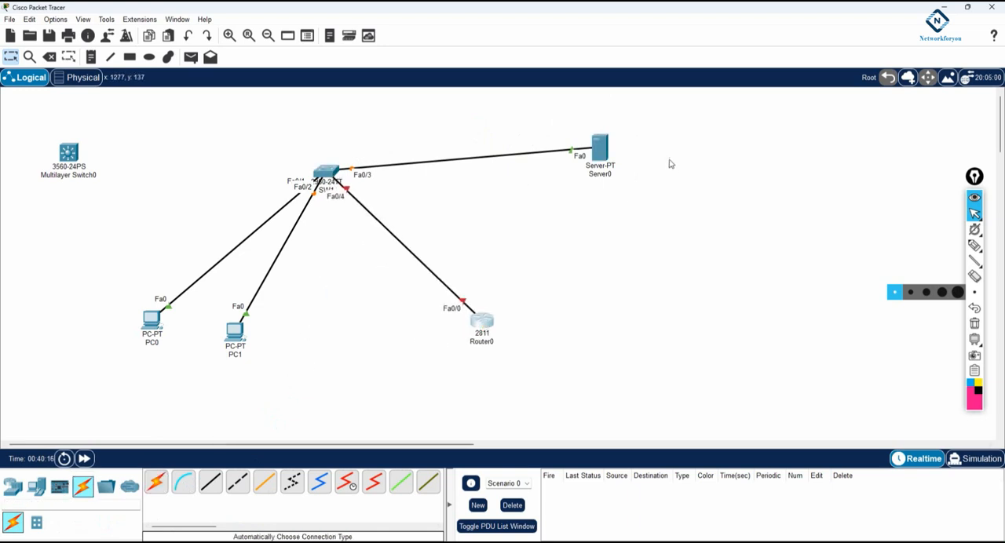
Rename the server's label as 192.168.1.1
{"action": "left_click", "coordinate": [604, 175]}
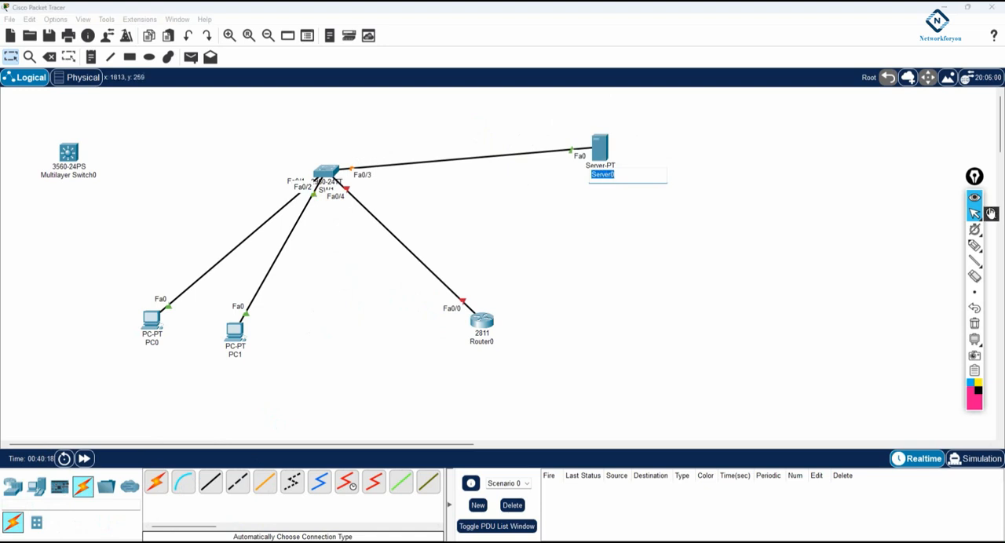
{"action": "type", "text": "192.168.1.10"}
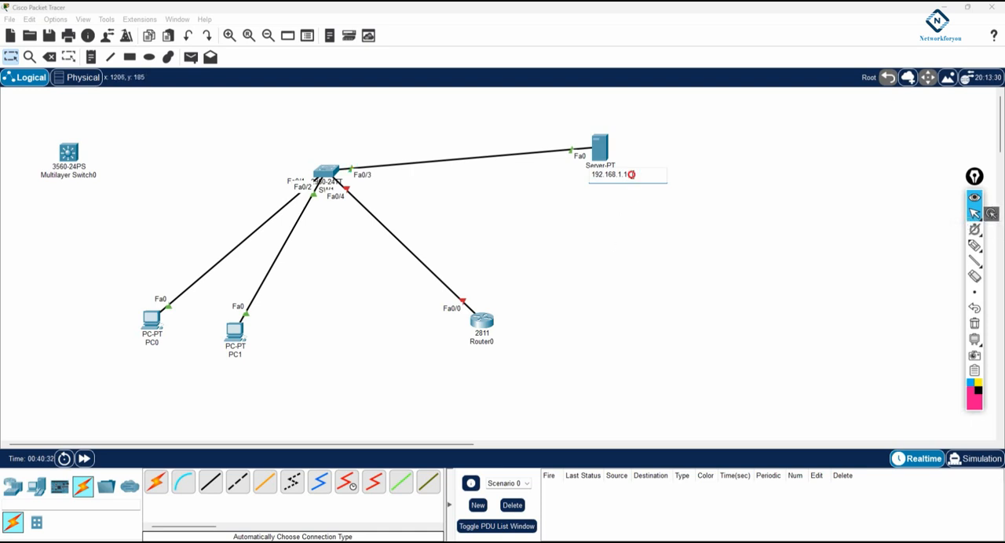
{"action": "left_click_drag", "start_coordinate": [631, 175], "coordinate": [561, 180]}
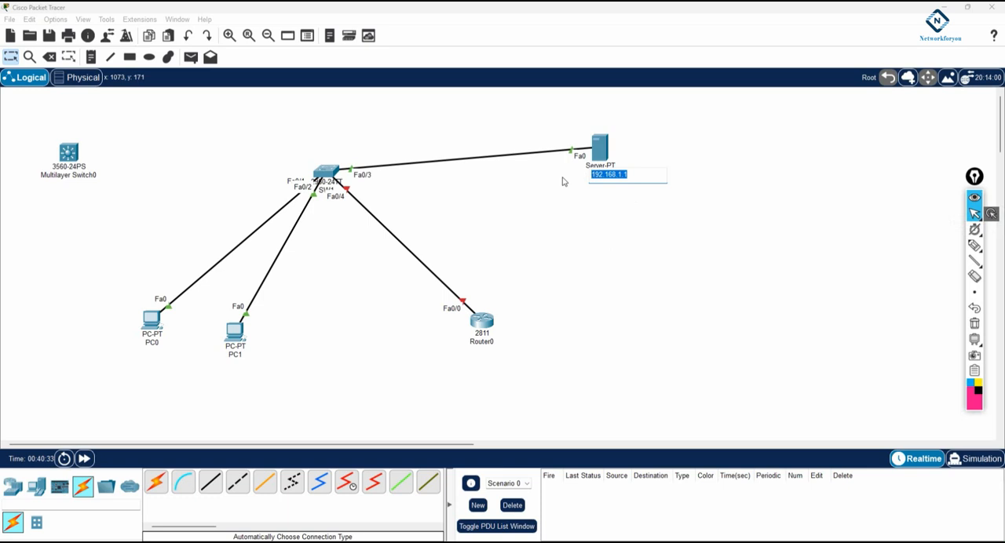
{"action": "left_click", "coordinate": [661, 145]}
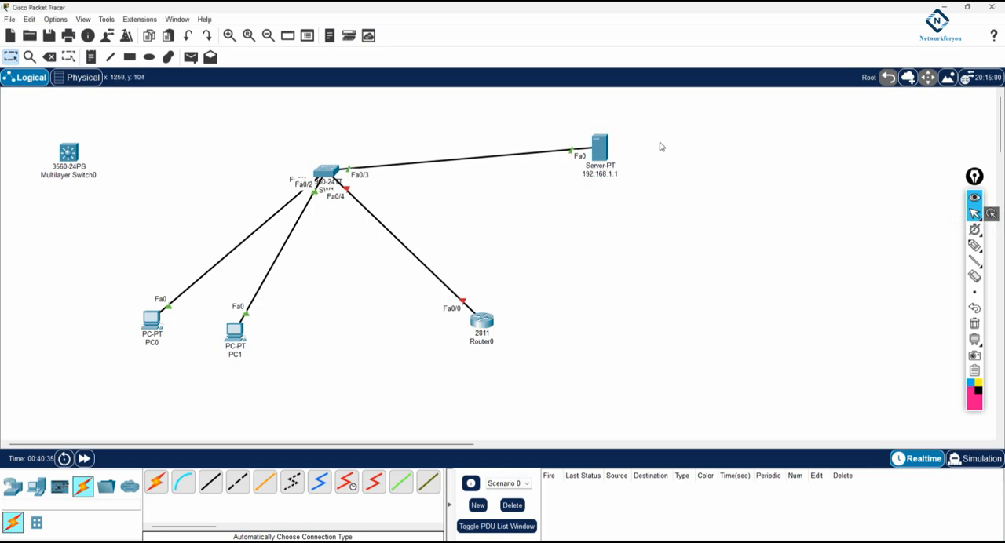
Give the server the static IPv4 address 192.168.1.1, subnet mask 255.255.255.0 and default gateway 192.168.1.2
{"action": "left_click", "coordinate": [599, 148]}
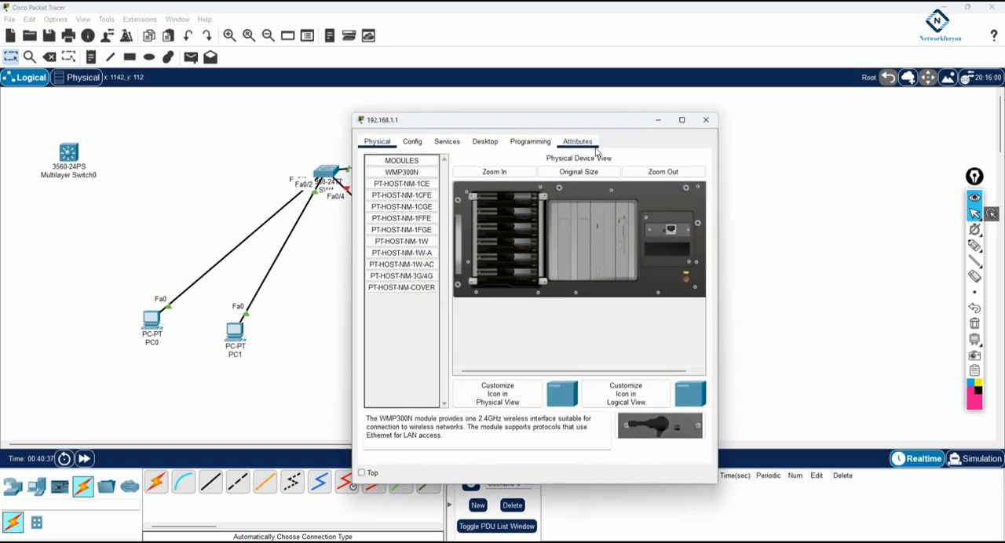
{"action": "left_click", "coordinate": [486, 143]}
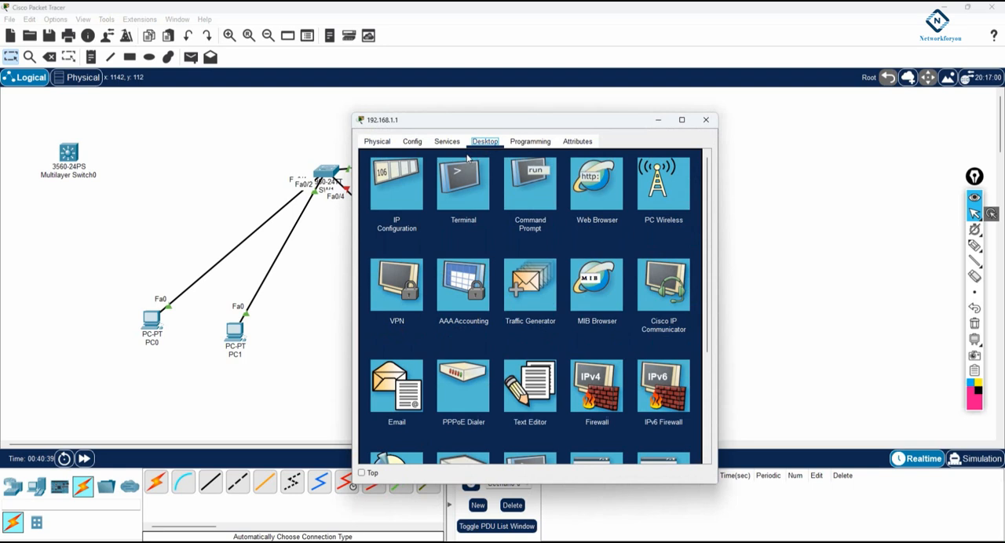
{"action": "left_click", "coordinate": [413, 176]}
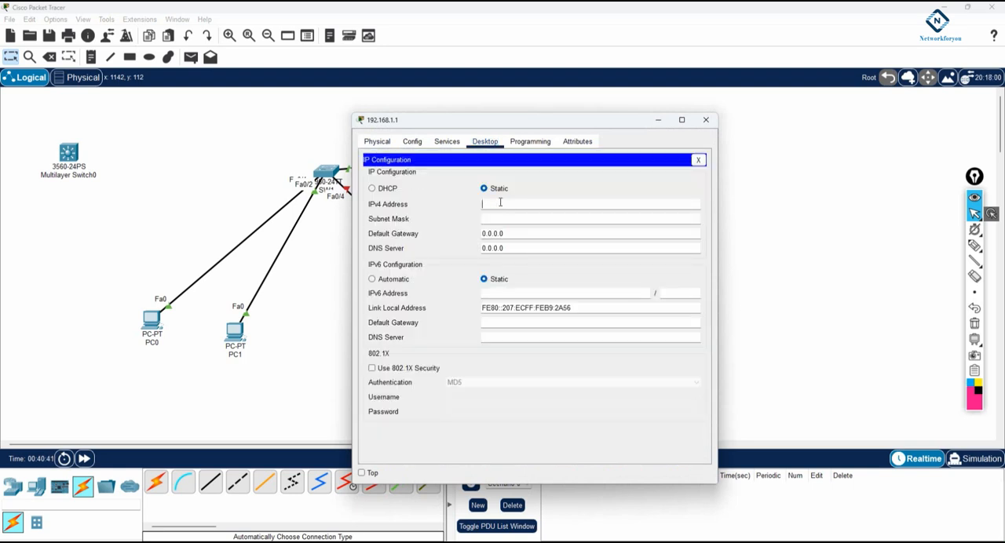
{"action": "left_click", "coordinate": [500, 202]}
{"action": "type", "text": "192.168.1.1"}
{"action": "left_click", "coordinate": [503, 218]}
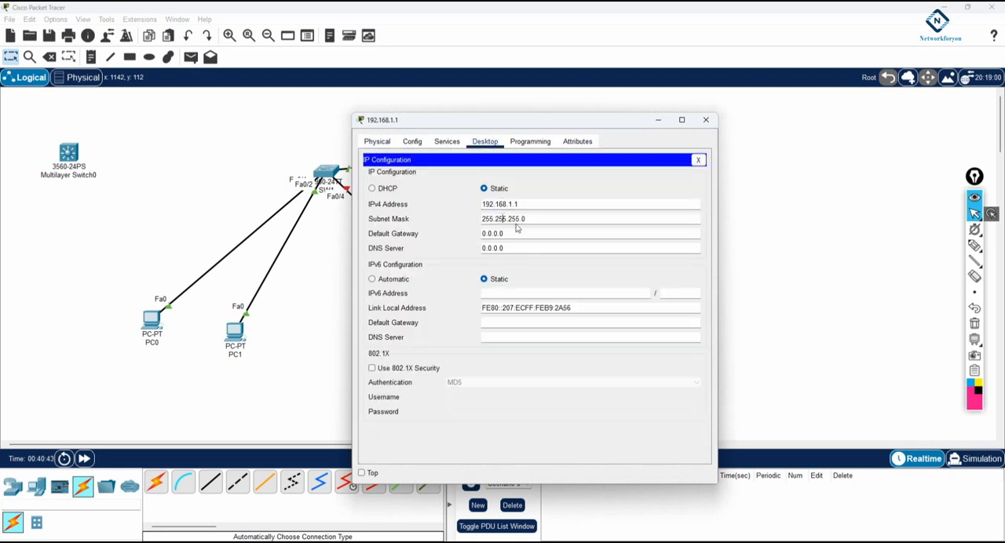
{"action": "left_click_drag", "start_coordinate": [518, 233], "coordinate": [463, 233]}
{"action": "type", "text": "192.168.1.1"}
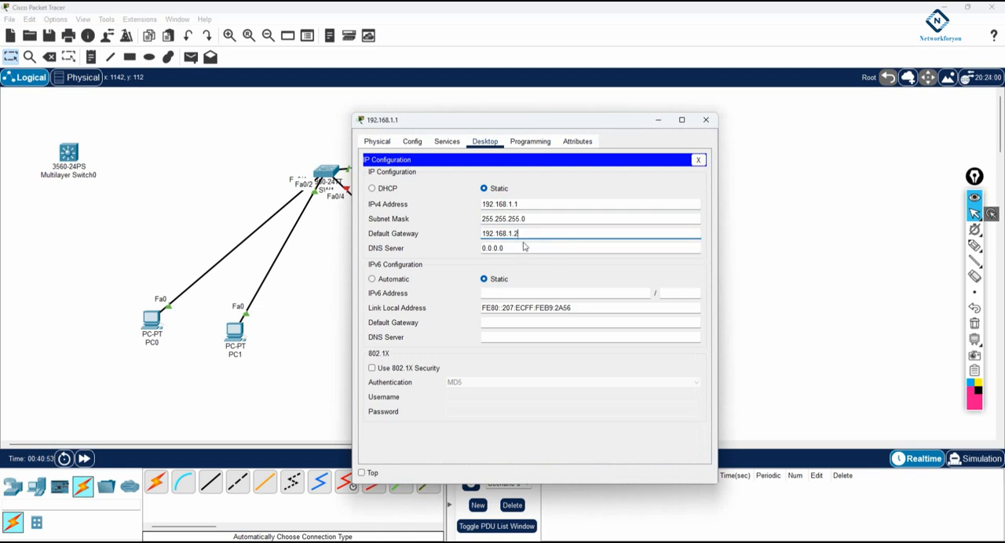
Set the server's IPv4 DNS server to its own address, 192.168.1.1, and move the configuration window aside
{"action": "left_click_drag", "start_coordinate": [518, 247], "coordinate": [447, 244]}
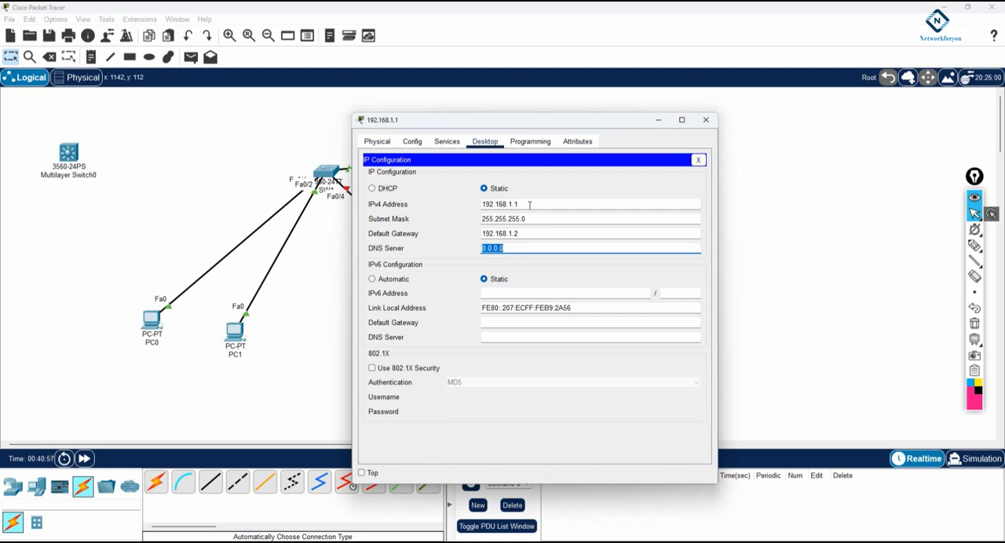
{"action": "left_click_drag", "start_coordinate": [534, 204], "coordinate": [476, 206]}
{"action": "key", "text": "ctrl+c"}
{"action": "left_click_drag", "start_coordinate": [510, 246], "coordinate": [467, 246]}
{"action": "key", "text": "ctrl+v"}
{"action": "left_click_drag", "start_coordinate": [513, 120], "coordinate": [791, 162]}
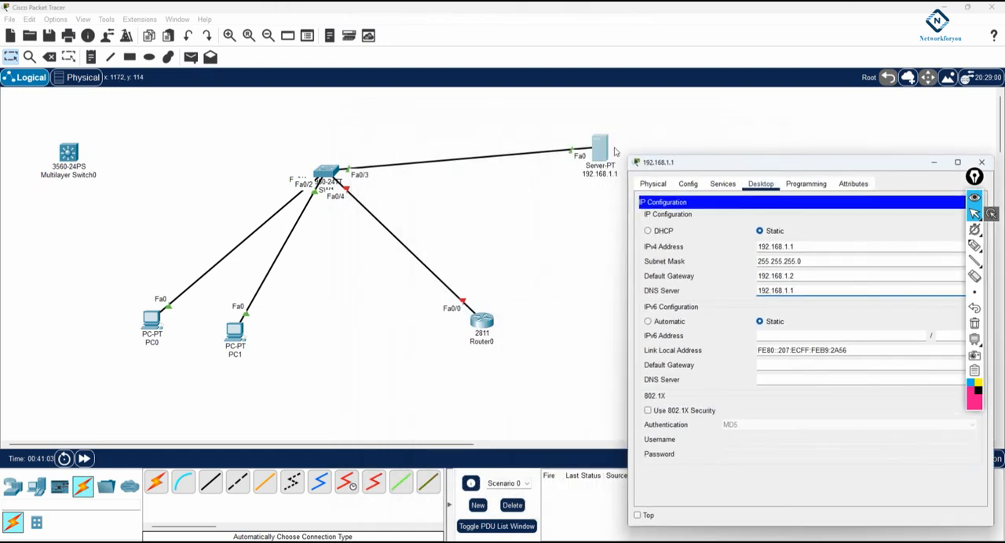
Review the server's default gateway entry and reposition its configuration window so the topology can be seen
{"action": "left_click_drag", "start_coordinate": [655, 162], "coordinate": [546, 125]}
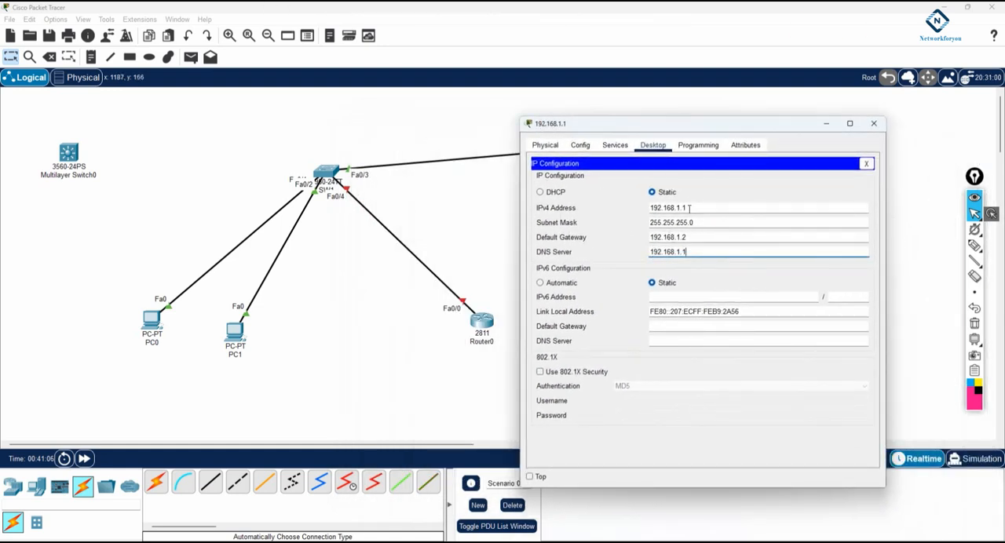
{"action": "left_click_drag", "start_coordinate": [689, 237], "coordinate": [650, 233]}
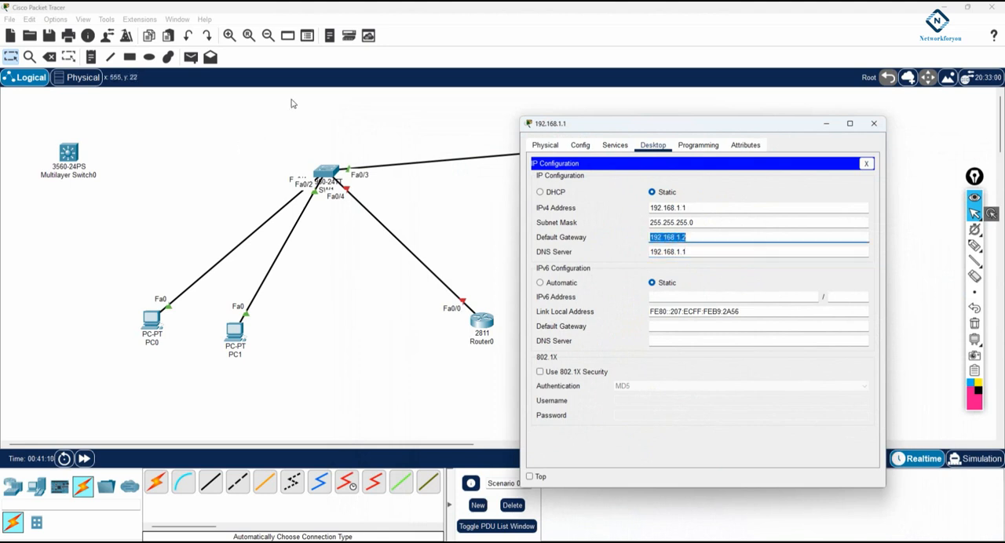
{"action": "left_click", "coordinate": [693, 236]}
{"action": "left_click_drag", "start_coordinate": [693, 239], "coordinate": [641, 236]}
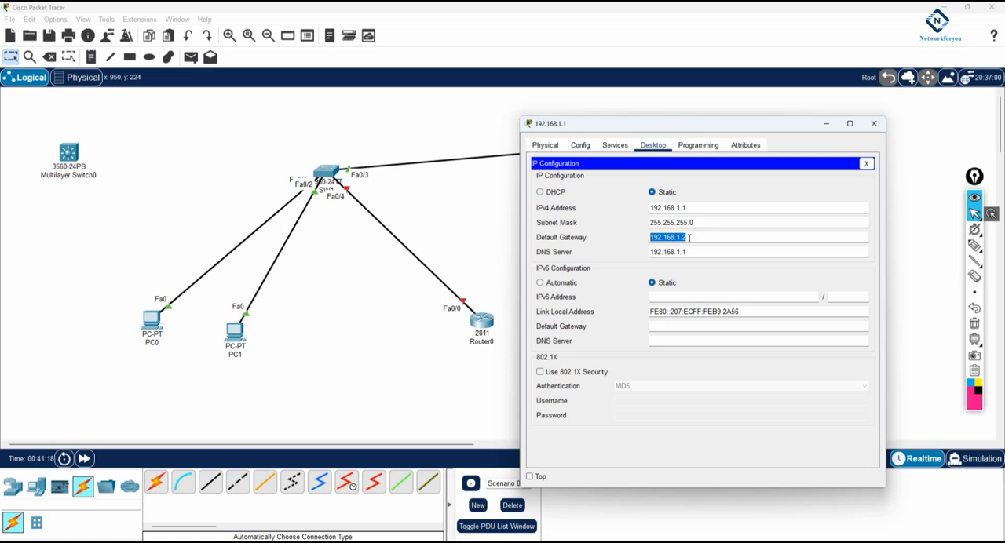
{"action": "left_click_drag", "start_coordinate": [603, 124], "coordinate": [703, 100]}
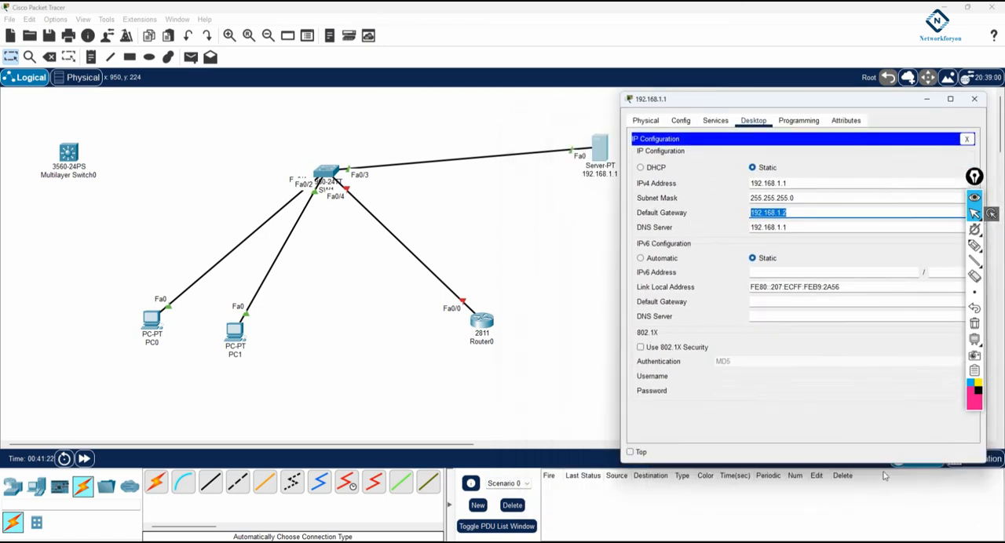
Switch to the Windows network settings, examine how the Ethernet adapter's IP and DNS are assigned, and close Settings
{"action": "left_click", "coordinate": [922, 542]}
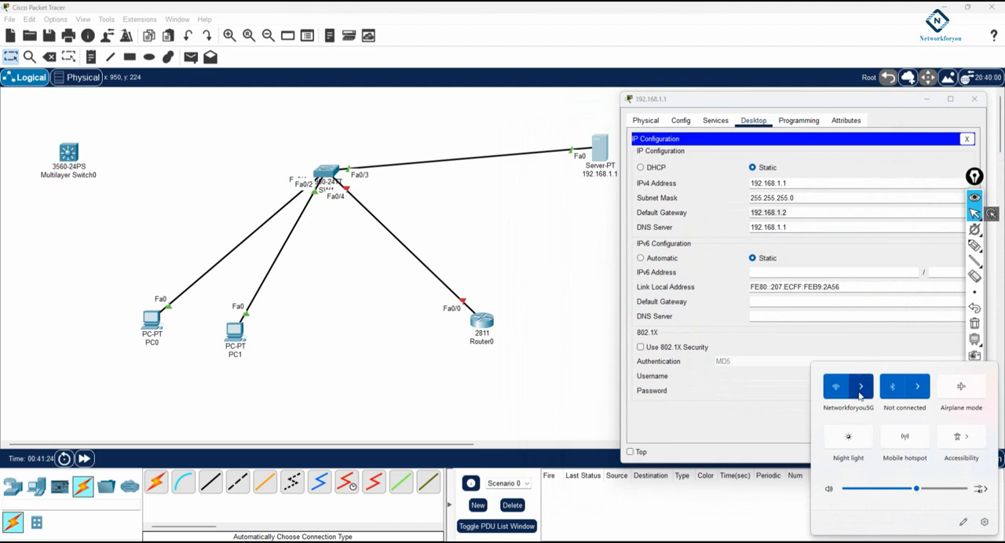
{"action": "right_click", "coordinate": [927, 541]}
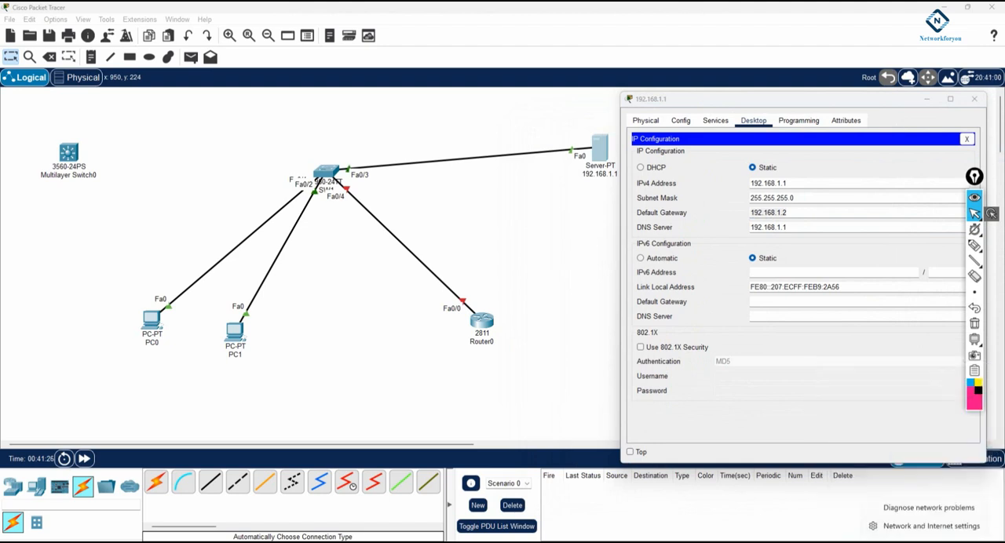
{"action": "left_click", "coordinate": [926, 527]}
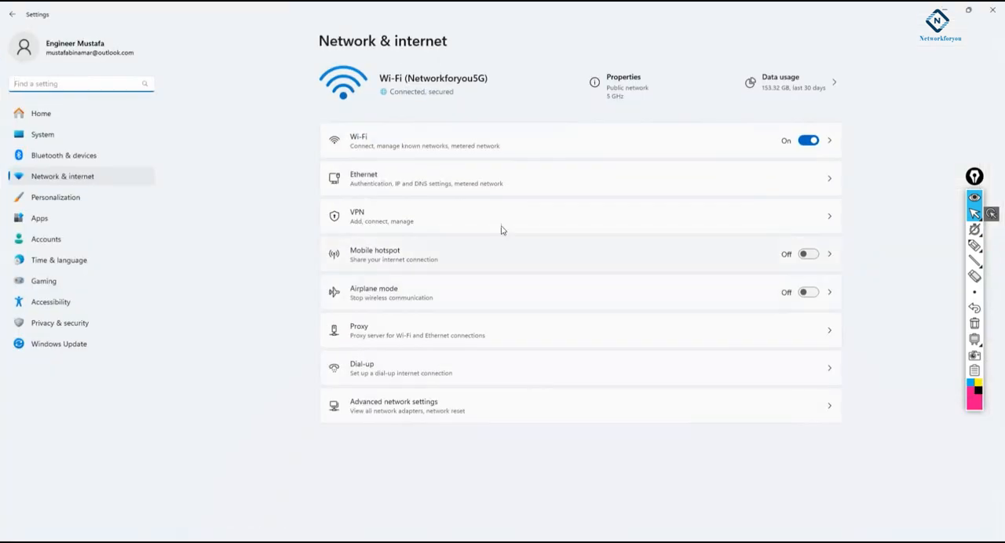
{"action": "left_click", "coordinate": [394, 186]}
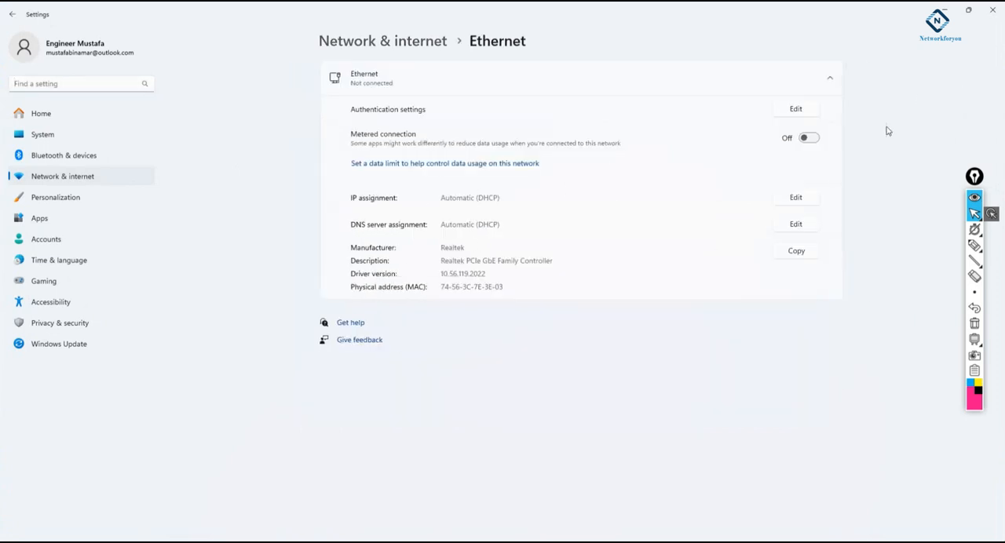
{"action": "left_click", "coordinate": [993, 10]}
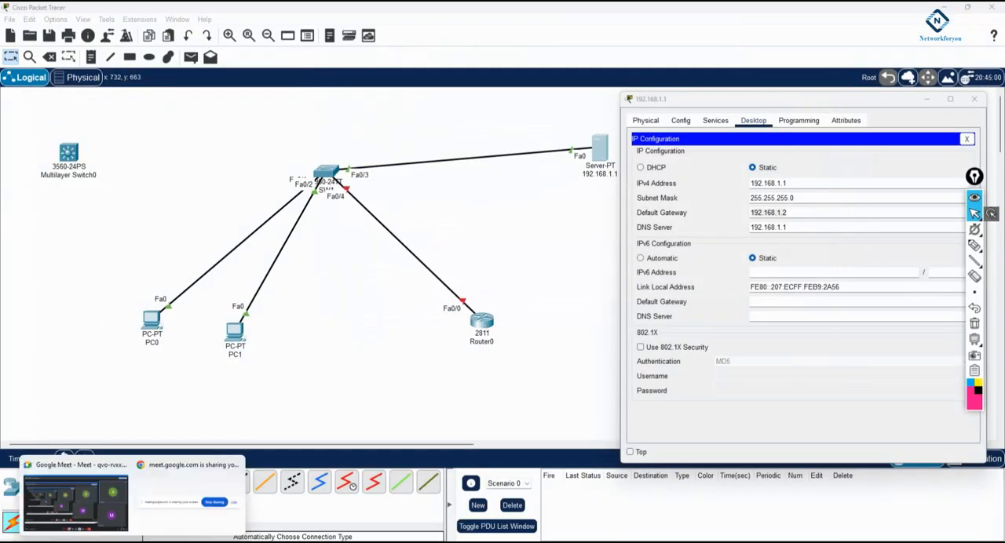
Open Windows Network Connections with ncpa.cpl, examine the Wi-Fi adapter's TCP/IPv4 properties, and close everything without changes
{"action": "left_click", "coordinate": [45, 541]}
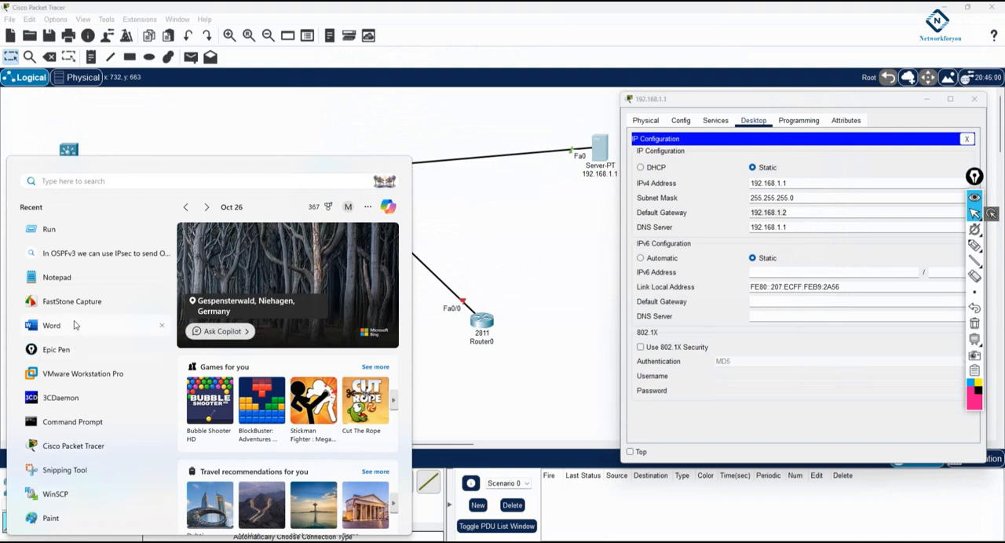
{"action": "left_click", "coordinate": [55, 229]}
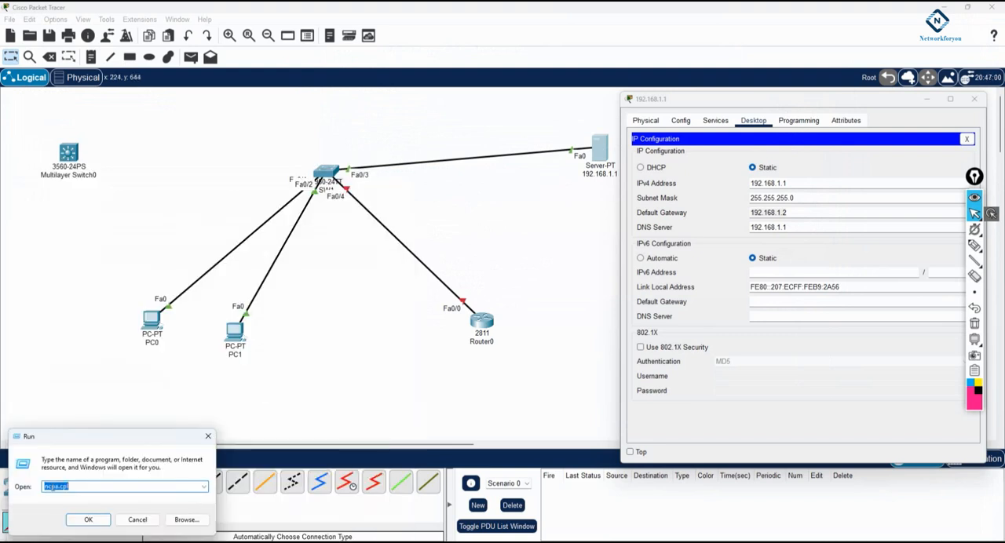
{"action": "left_click", "coordinate": [89, 521]}
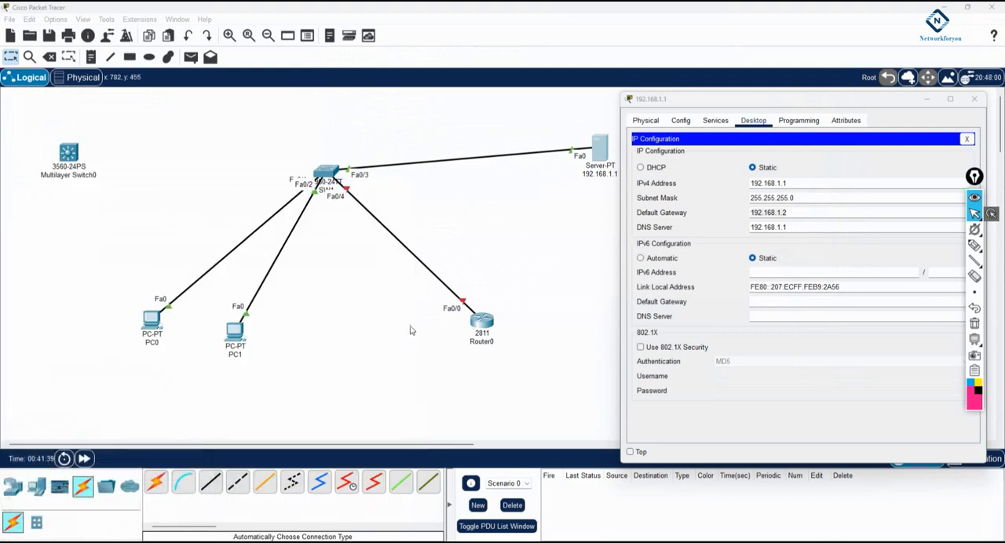
{"action": "double_click", "coordinate": [340, 233]}
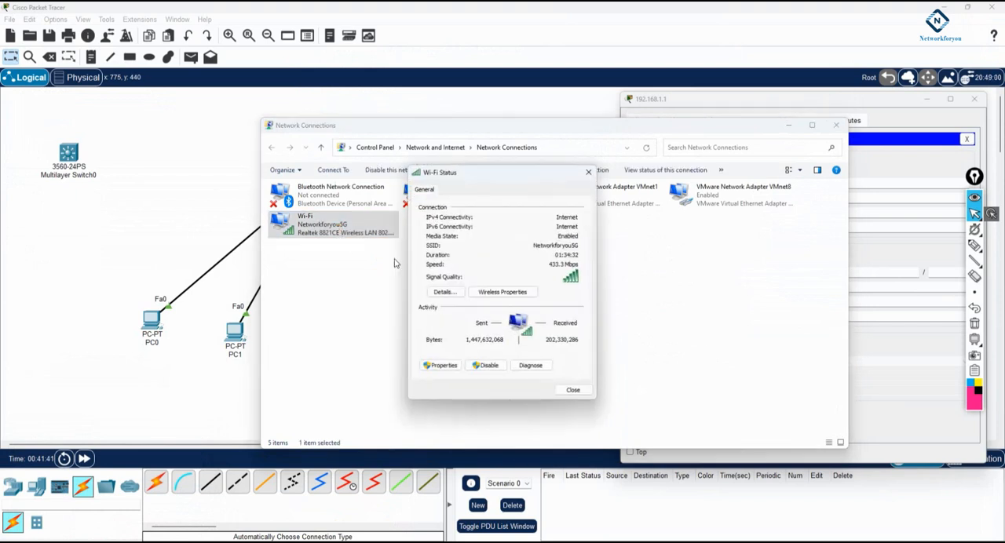
{"action": "left_click", "coordinate": [446, 366]}
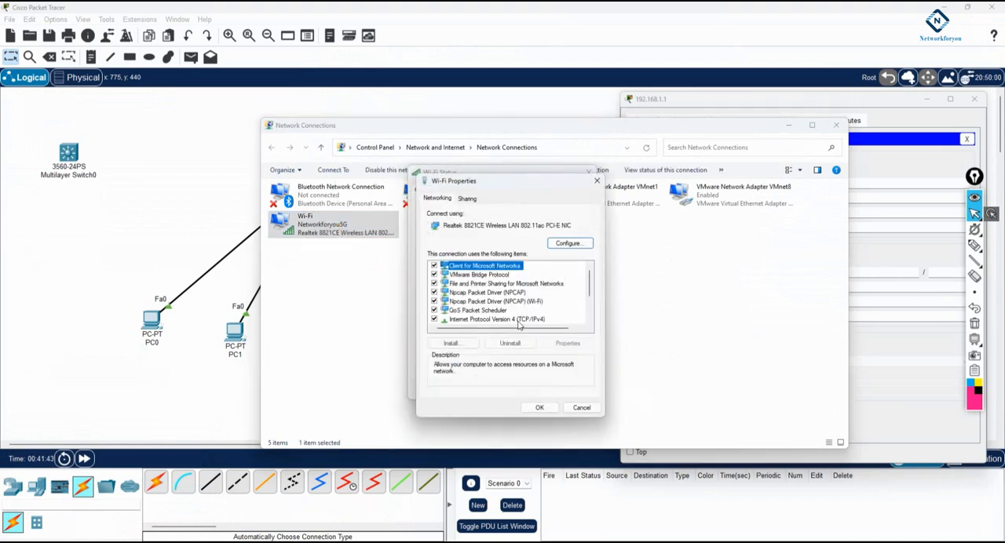
{"action": "double_click", "coordinate": [518, 319]}
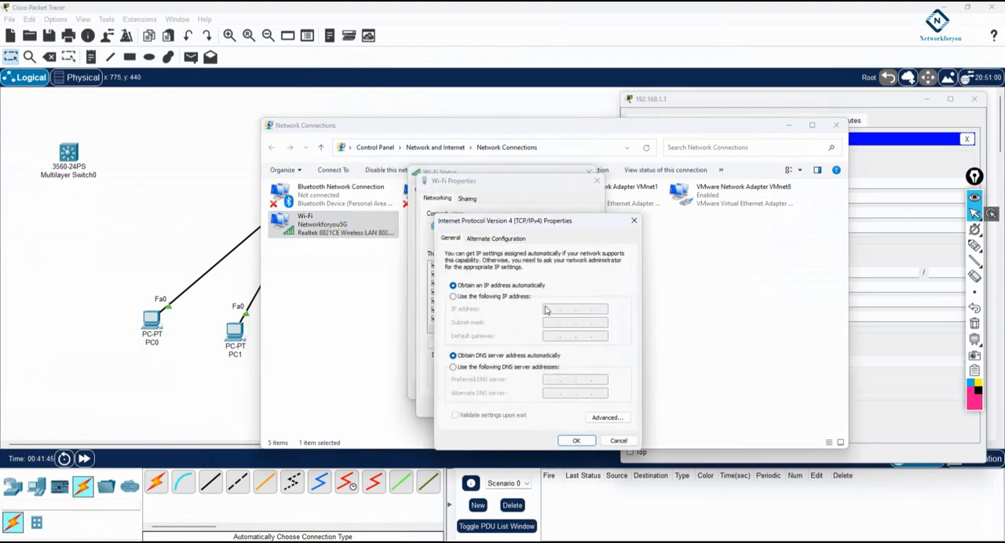
{"action": "left_click", "coordinate": [619, 440]}
{"action": "left_click", "coordinate": [582, 408]}
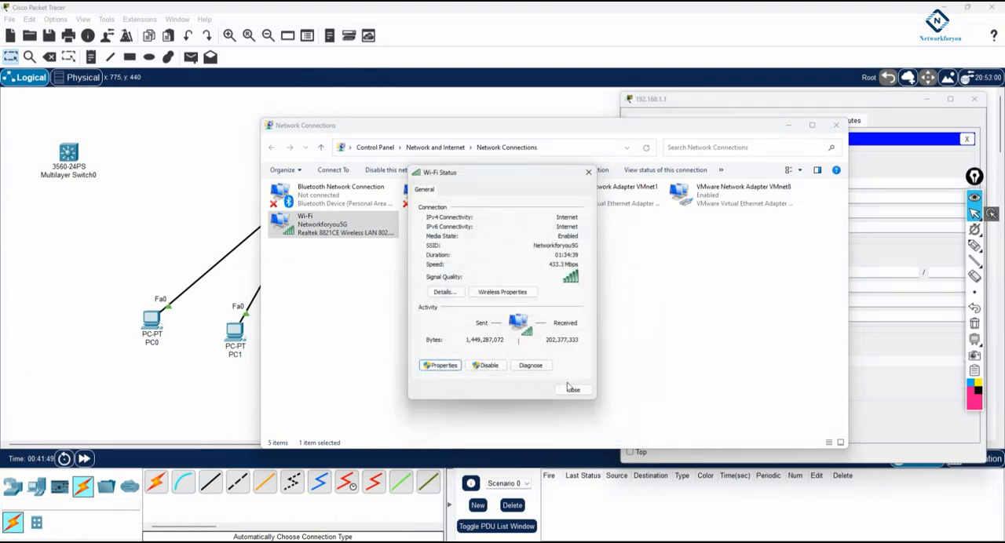
{"action": "left_click", "coordinate": [573, 391]}
{"action": "left_click", "coordinate": [836, 126]}
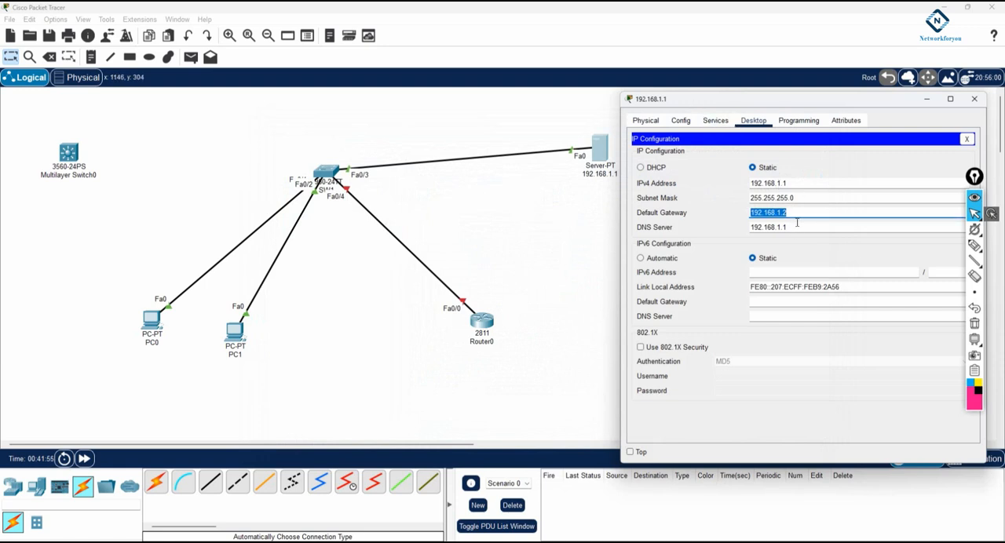
Turn on the server's DHCP service for FastEthernet0, moving the server and its window so both can be seen
{"action": "left_click", "coordinate": [722, 166]}
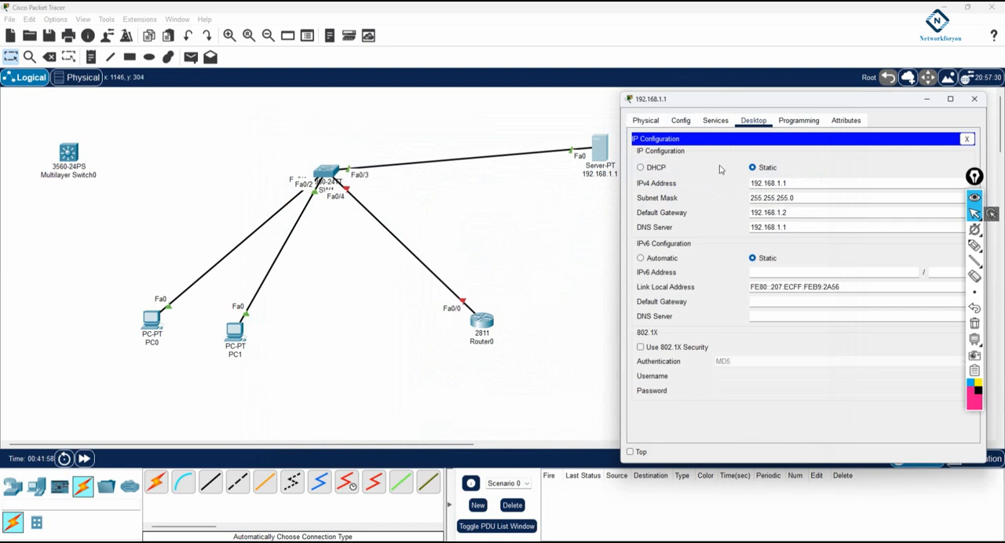
{"action": "left_click", "coordinate": [714, 123]}
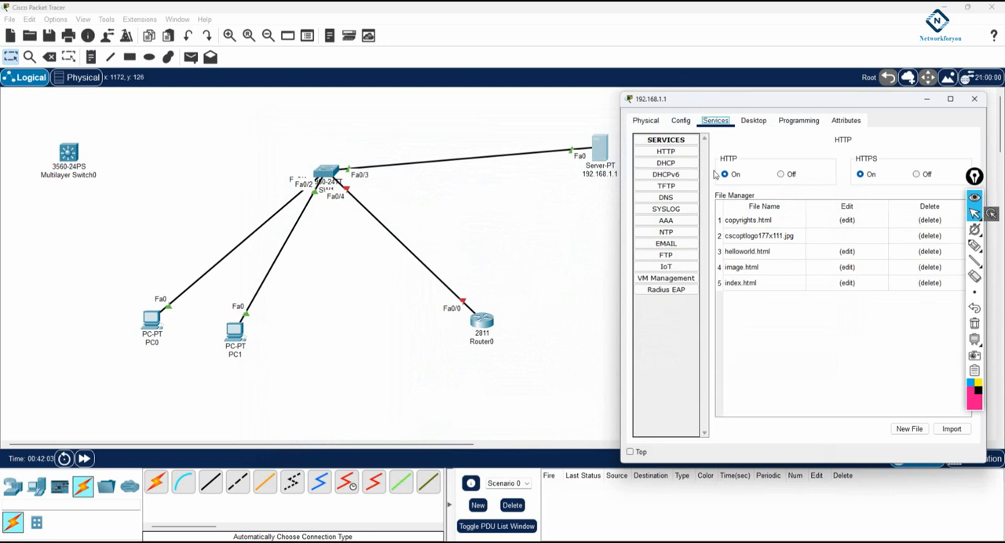
{"action": "left_click", "coordinate": [667, 164]}
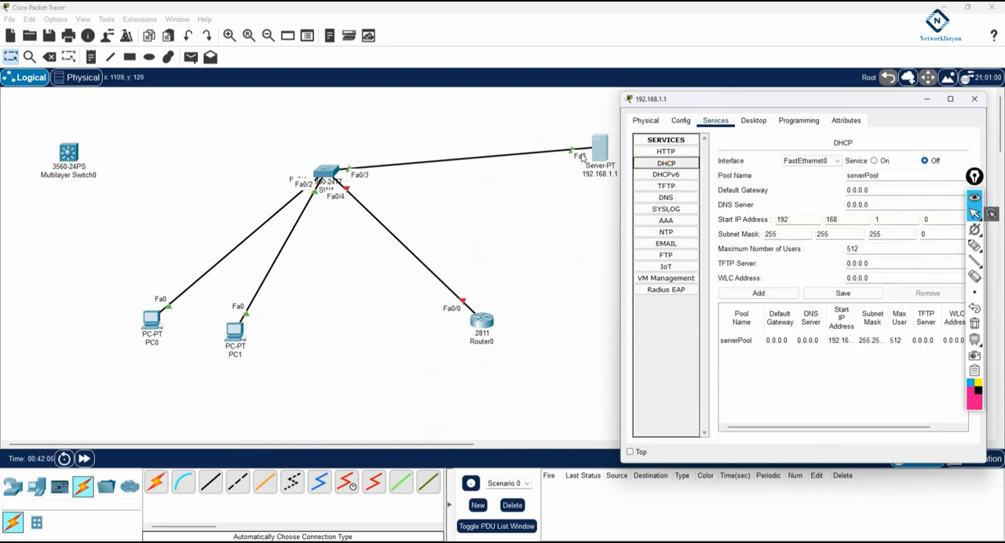
{"action": "left_click_drag", "start_coordinate": [605, 154], "coordinate": [531, 118]}
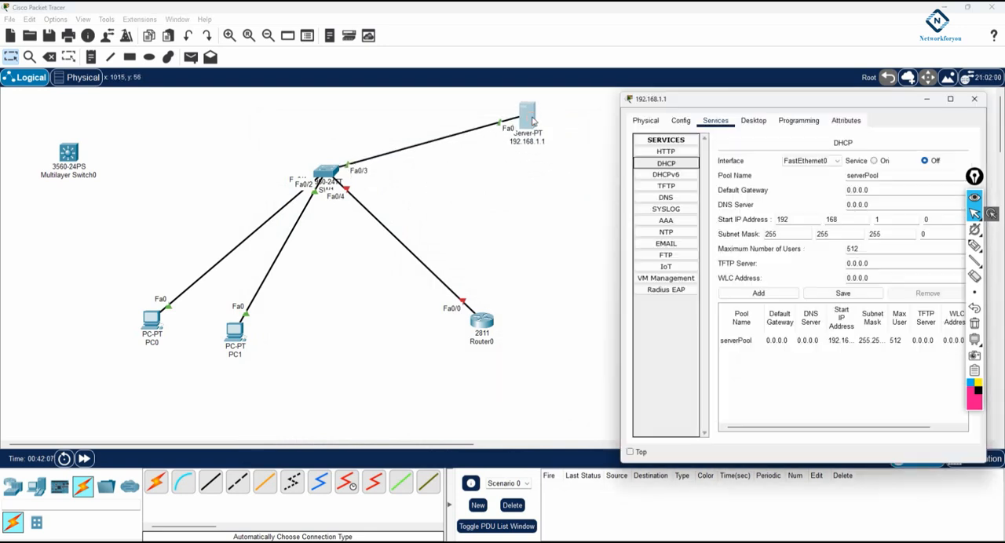
{"action": "left_click_drag", "start_coordinate": [670, 103], "coordinate": [635, 90]}
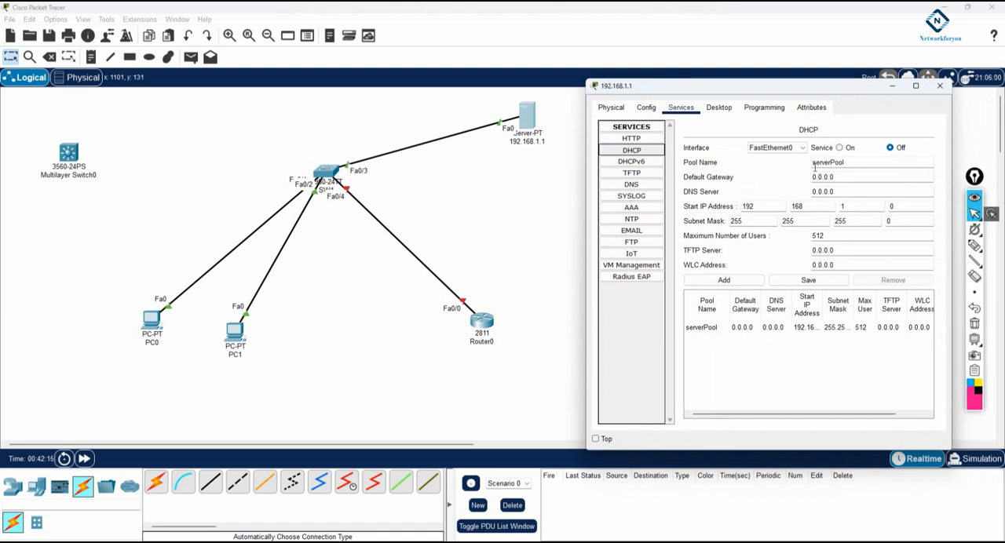
{"action": "left_click", "coordinate": [839, 148]}
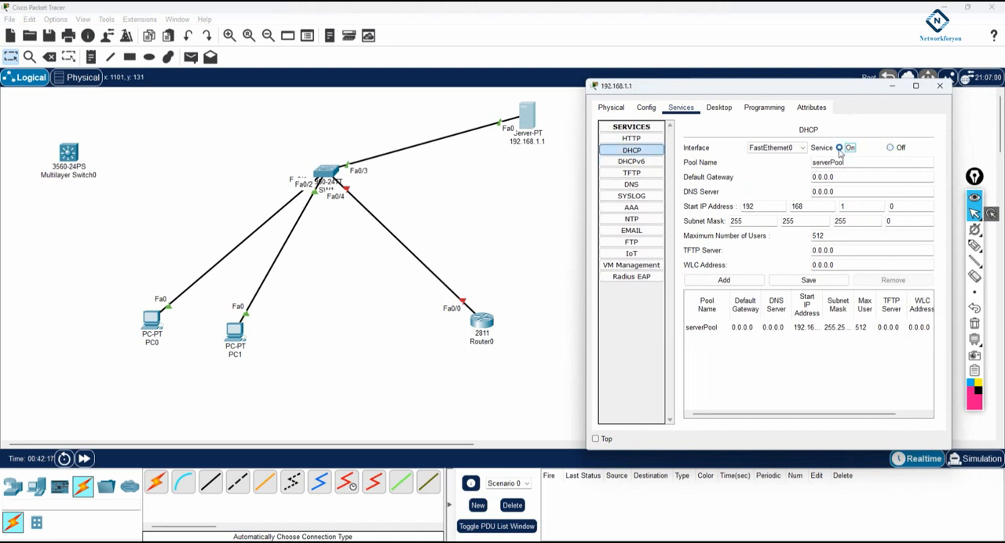
Widen the server's configuration window and set serverPool's default gateway to 192.168.1.2 and DNS server to 192.168.1.1
{"action": "left_click_drag", "start_coordinate": [184, 451], "coordinate": [287, 441]}
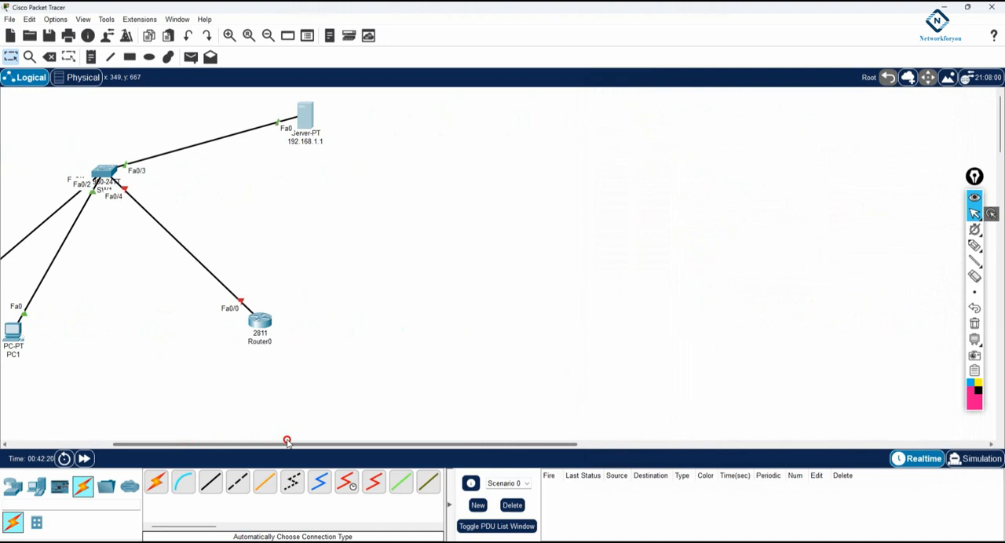
{"action": "left_click", "coordinate": [302, 112]}
{"action": "left_click_drag", "start_coordinate": [579, 157], "coordinate": [442, 161]}
{"action": "left_click_drag", "start_coordinate": [775, 162], "coordinate": [740, 163]}
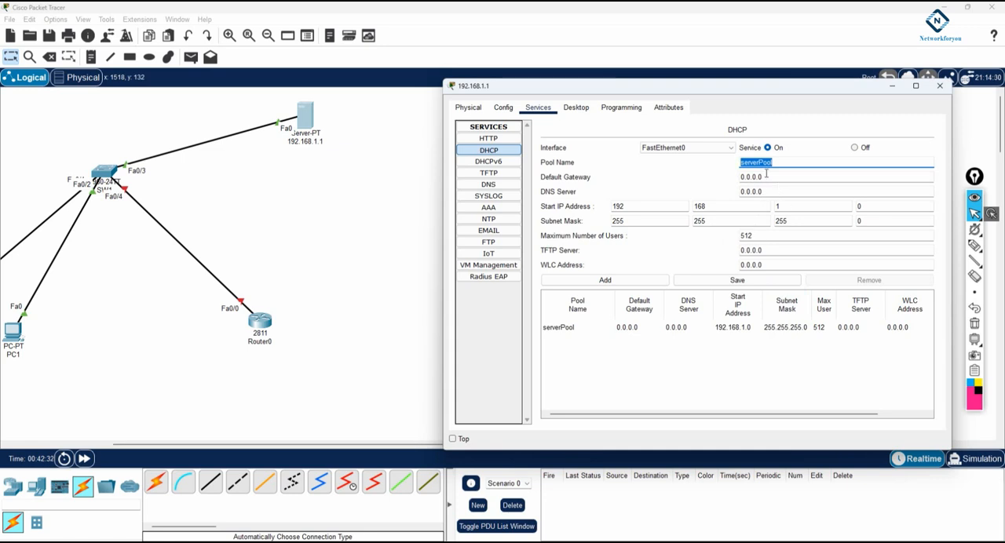
{"action": "left_click", "coordinate": [766, 177]}
{"action": "left_click_drag", "start_coordinate": [765, 177], "coordinate": [724, 172]}
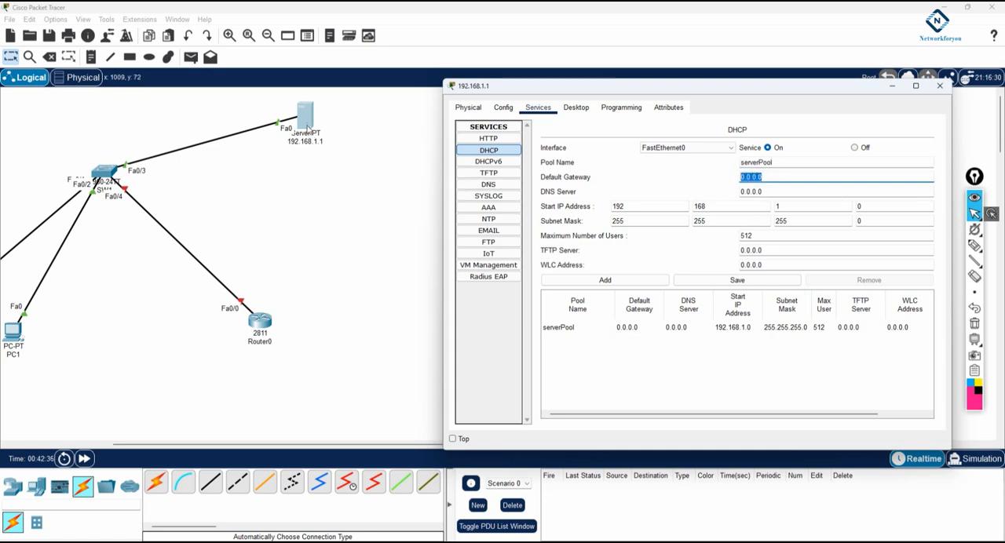
{"action": "type", "text": "192.168.1.2"}
{"action": "left_click_drag", "start_coordinate": [769, 193], "coordinate": [731, 190]}
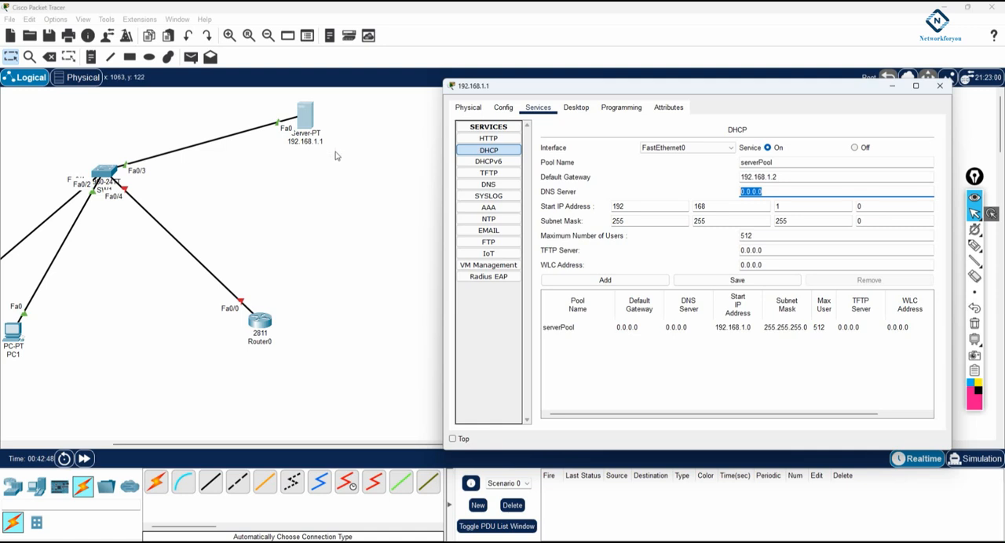
{"action": "type", "text": "192.168.1.1"}
Set the DHCP pool's start IP address to 192.168.1.11
{"action": "left_click", "coordinate": [859, 205]}
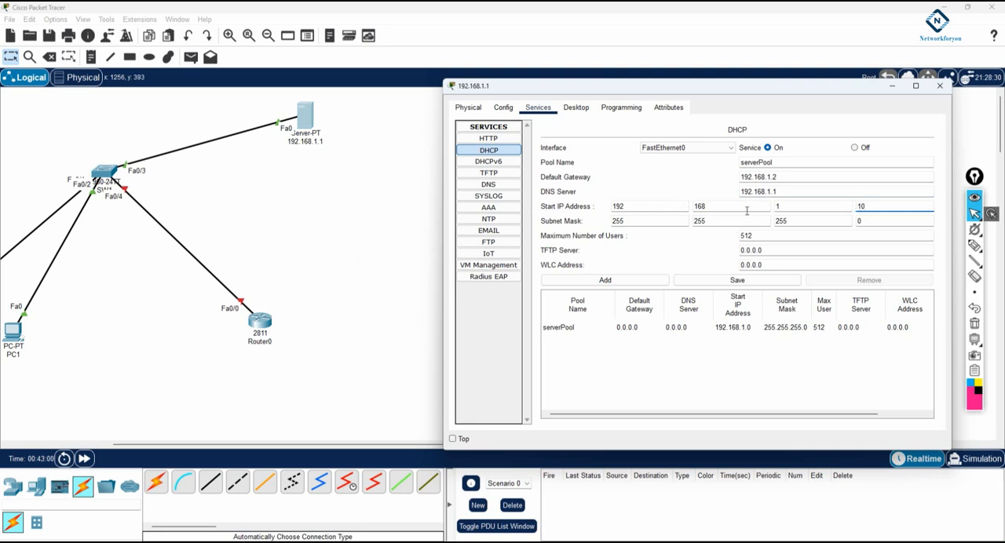
{"action": "left_click", "coordinate": [859, 211]}
{"action": "left_click_drag", "start_coordinate": [865, 207], "coordinate": [627, 204]}
{"action": "left_click", "coordinate": [873, 202]}
{"action": "double_click", "coordinate": [909, 208]}
{"action": "left_click", "coordinate": [870, 205]}
{"action": "key", "text": "BackSpace"}
{"action": "type", "text": "1"}
{"action": "left_click", "coordinate": [860, 207]}
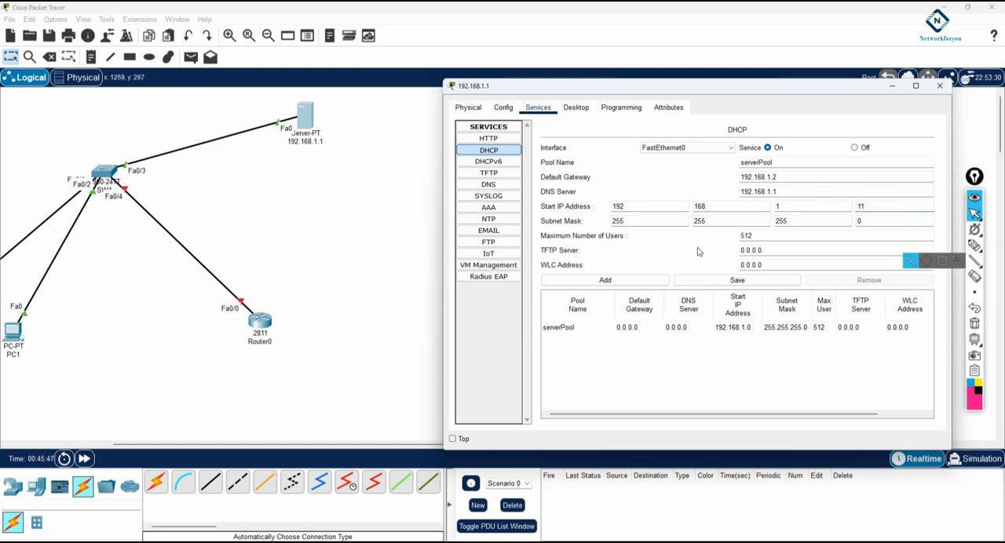
{"action": "left_click", "coordinate": [863, 205]}
{"action": "left_click_drag", "start_coordinate": [975, 178], "coordinate": [998, 166]}
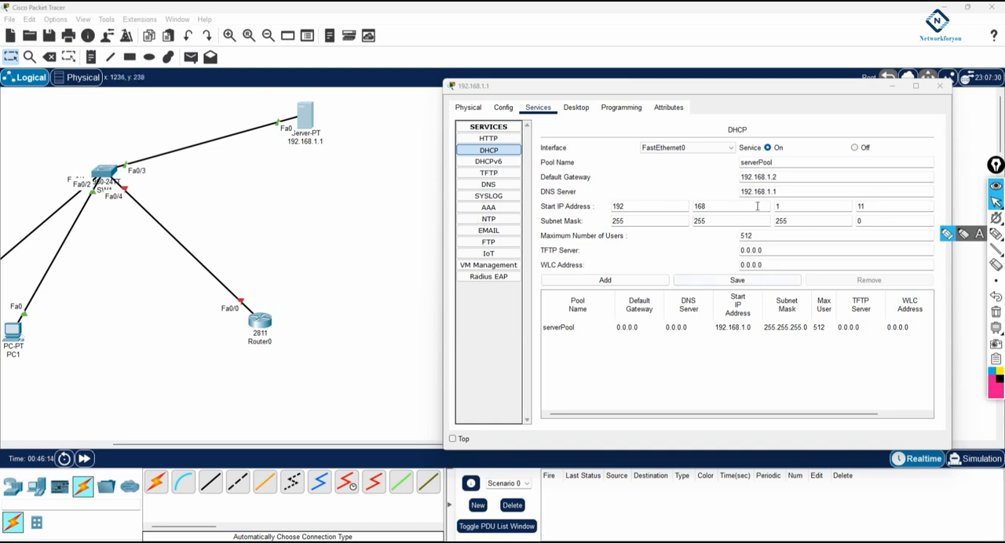
{"action": "type", "text": "1"}
Review the pool's DNS, TFTP and WLC entries, save serverPool, and close the server's configuration window
{"action": "left_click_drag", "start_coordinate": [780, 191], "coordinate": [740, 192]}
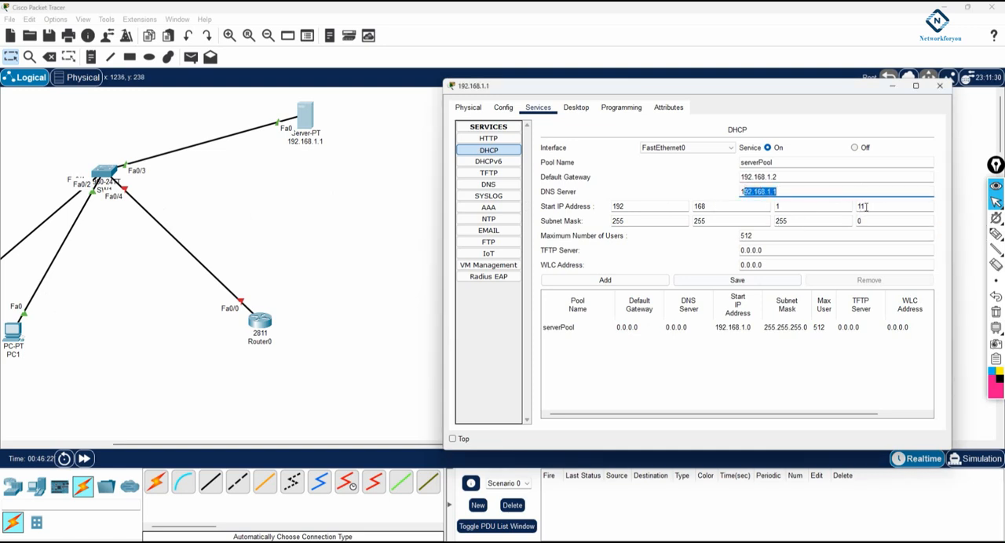
{"action": "left_click_drag", "start_coordinate": [767, 250], "coordinate": [726, 250]}
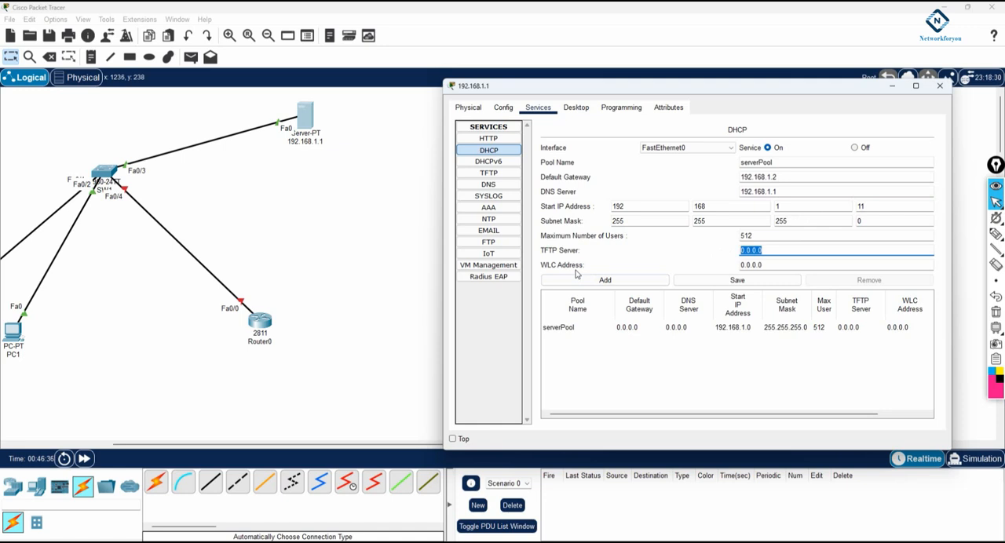
{"action": "left_click_drag", "start_coordinate": [767, 269], "coordinate": [713, 267]}
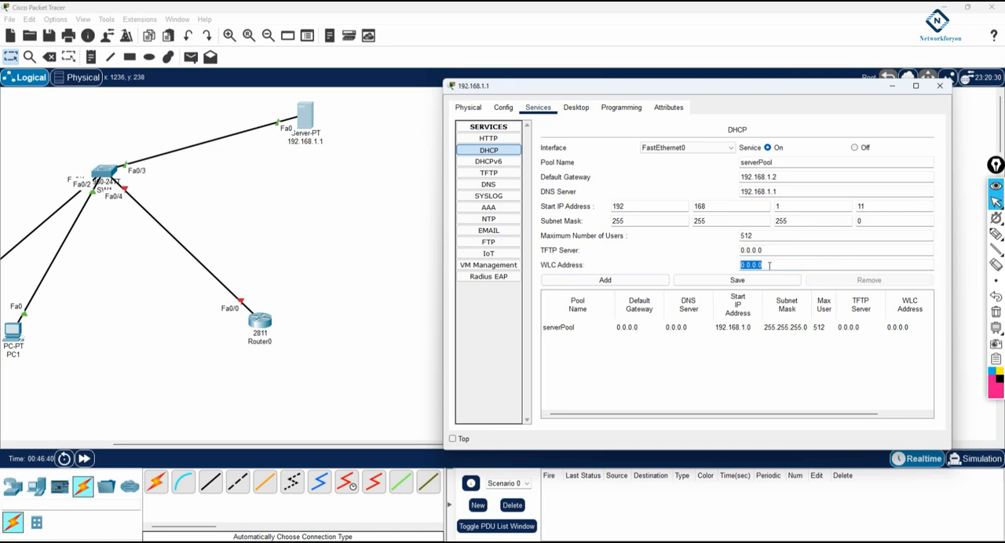
{"action": "left_click", "coordinate": [737, 281]}
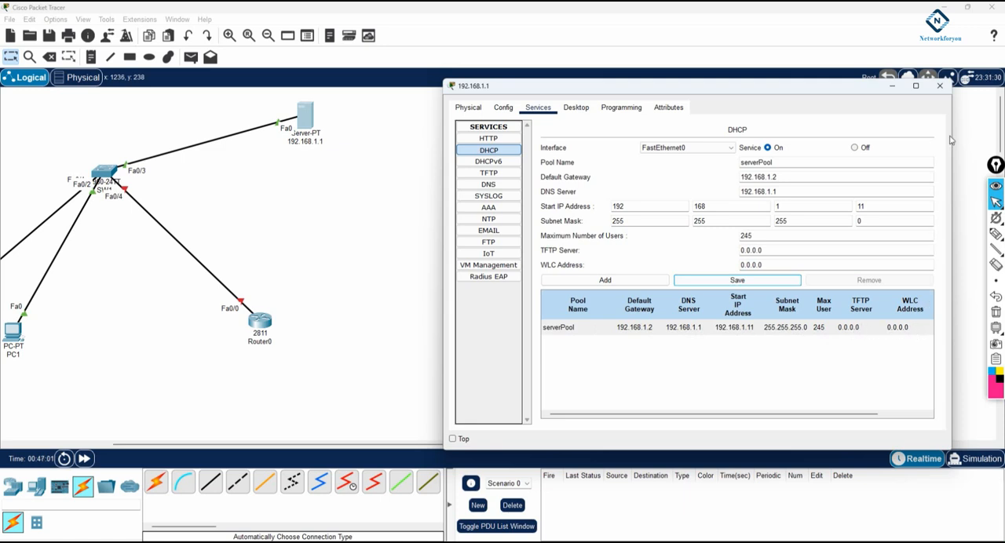
{"action": "left_click", "coordinate": [940, 86]}
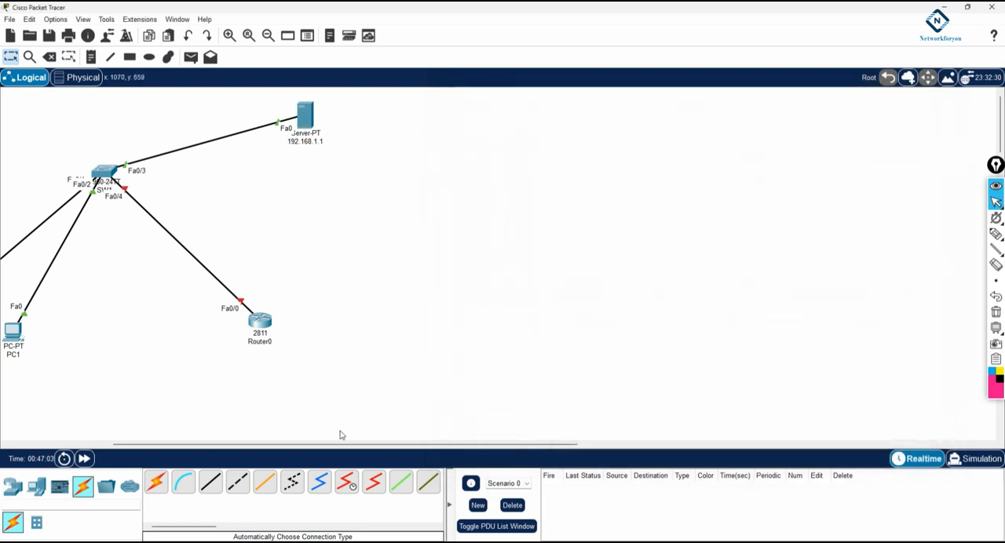
Switch to Simulation mode, set PC0's IPv4 configuration to DHCP, and minimize its window
{"action": "left_click_drag", "start_coordinate": [343, 444], "coordinate": [250, 444]}
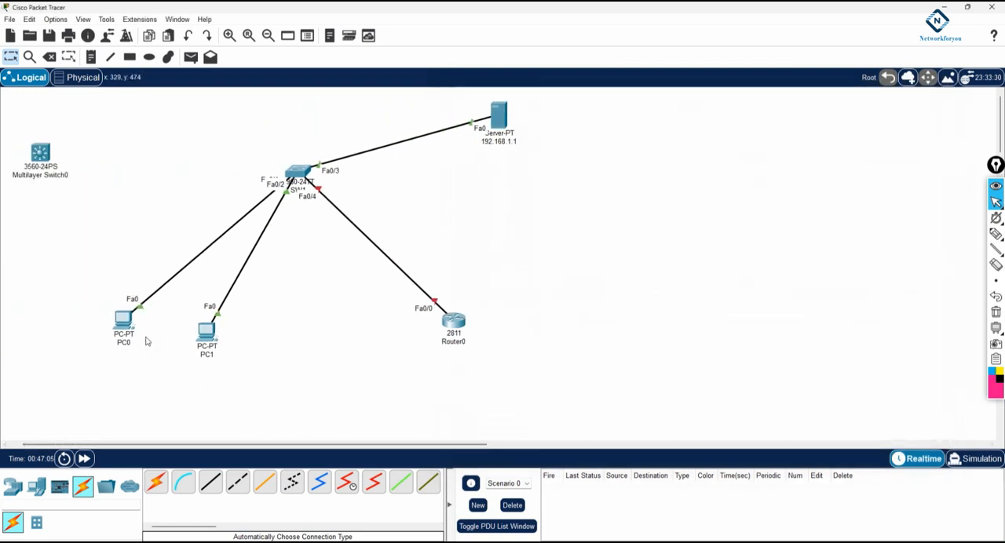
{"action": "left_click", "coordinate": [974, 459]}
{"action": "left_click", "coordinate": [123, 320]}
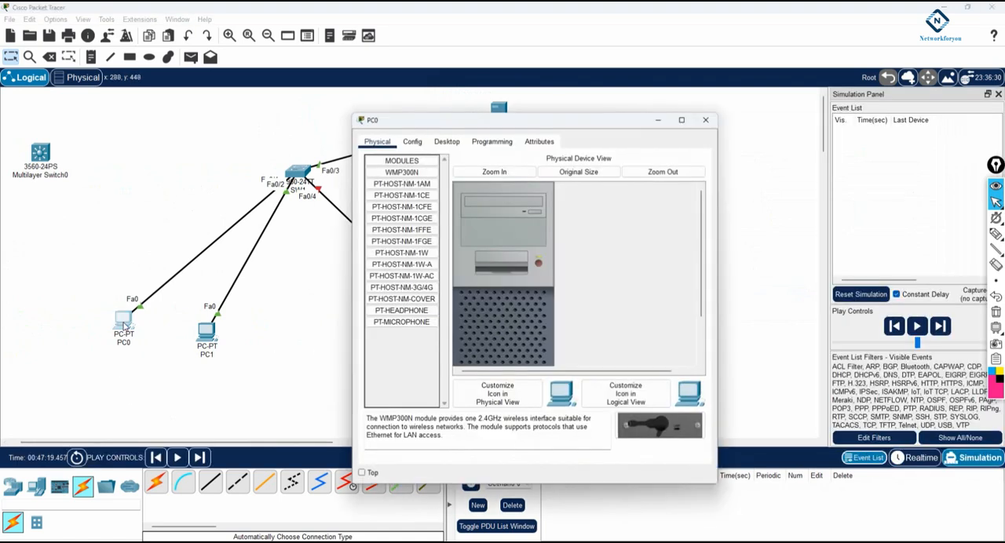
{"action": "left_click", "coordinate": [451, 143]}
{"action": "left_click_drag", "start_coordinate": [481, 119], "coordinate": [720, 235]}
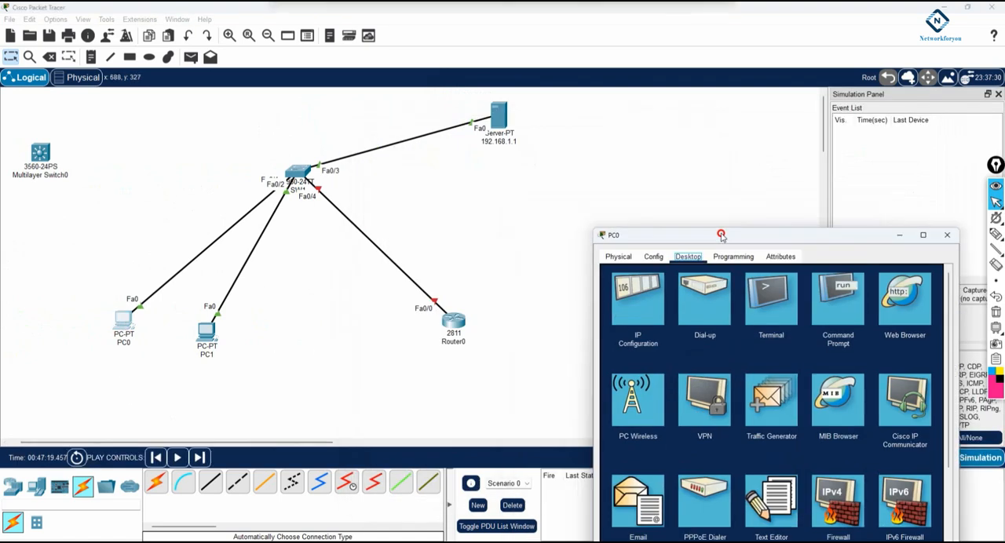
{"action": "left_click", "coordinate": [629, 296]}
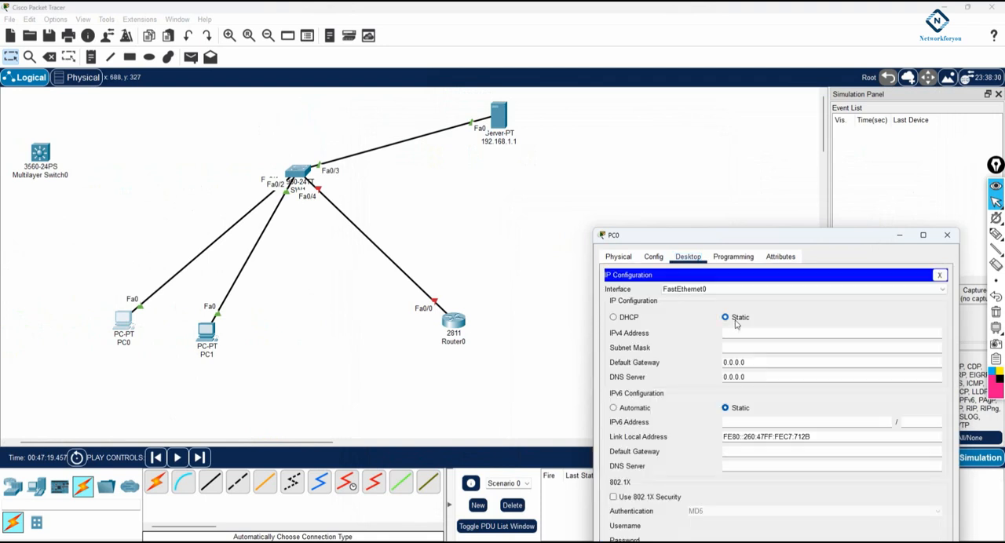
{"action": "left_click", "coordinate": [613, 318]}
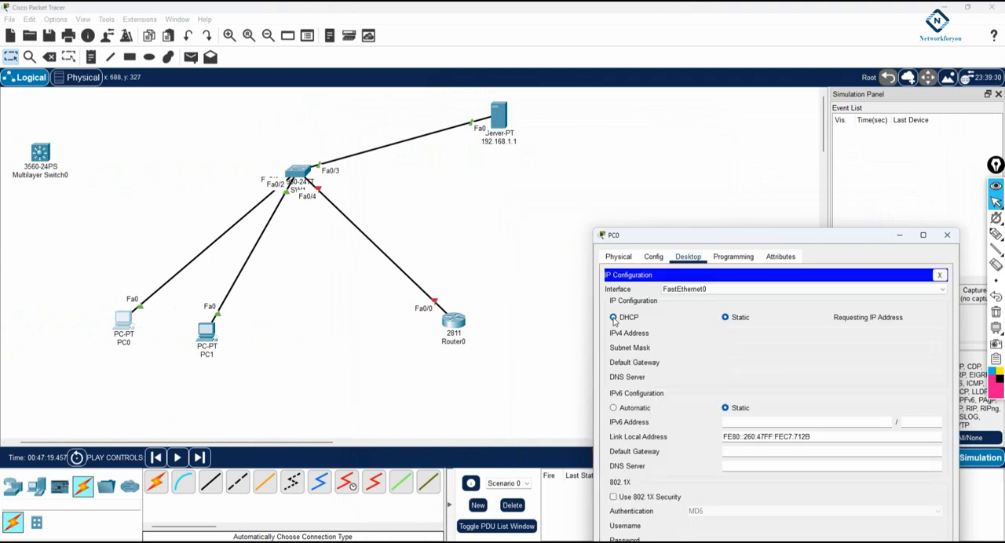
{"action": "left_click", "coordinate": [899, 235]}
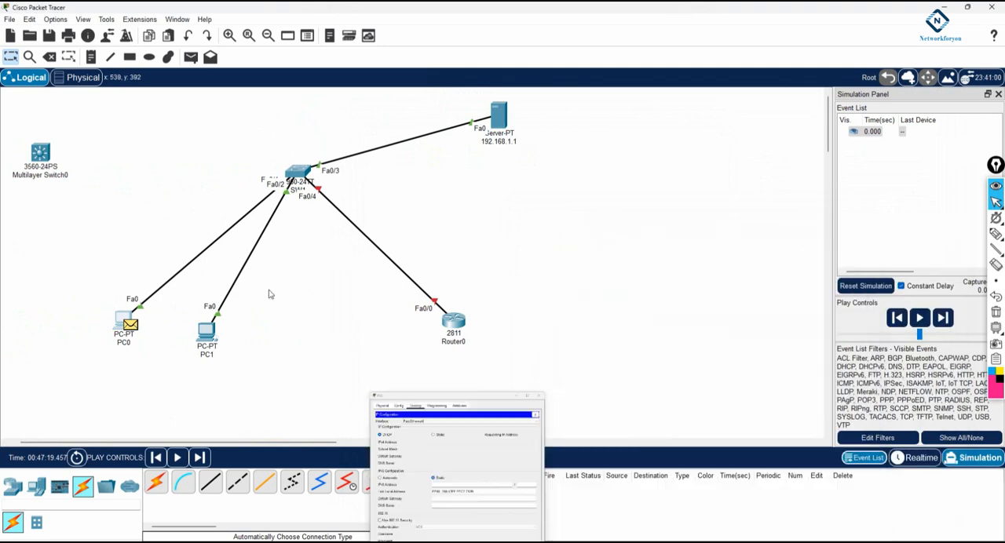
Open PC0's outbound PDU details and place a note below PC0 with its MAC address, 0060.47C7.712B
{"action": "left_click", "coordinate": [132, 326]}
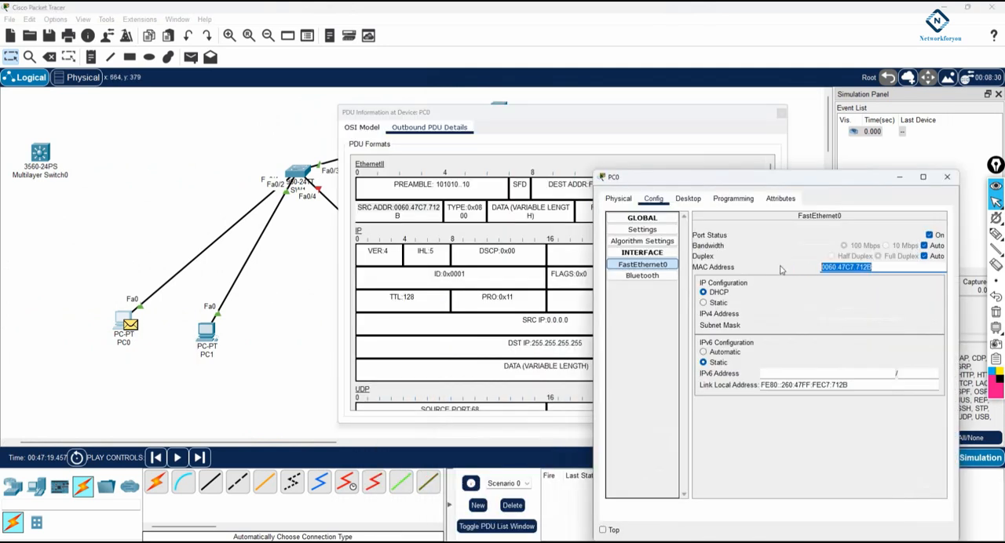
{"action": "left_click", "coordinate": [98, 238]}
{"action": "left_click", "coordinate": [90, 57]}
{"action": "left_click", "coordinate": [90, 294]}
{"action": "type", "text": "0060.47C7.712B"}
{"action": "left_click", "coordinate": [133, 241]}
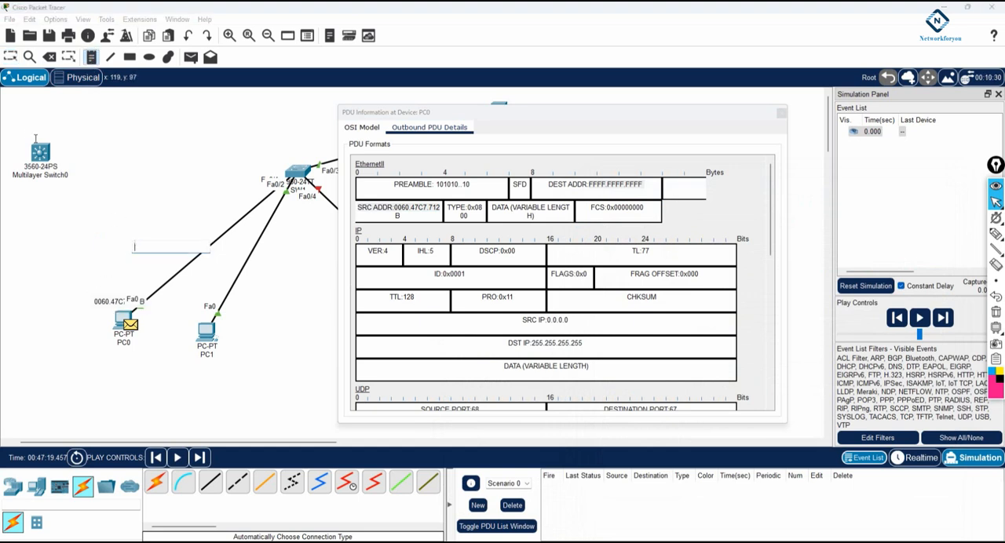
{"action": "left_click", "coordinate": [10, 57]}
{"action": "left_click_drag", "start_coordinate": [102, 302], "coordinate": [83, 353]}
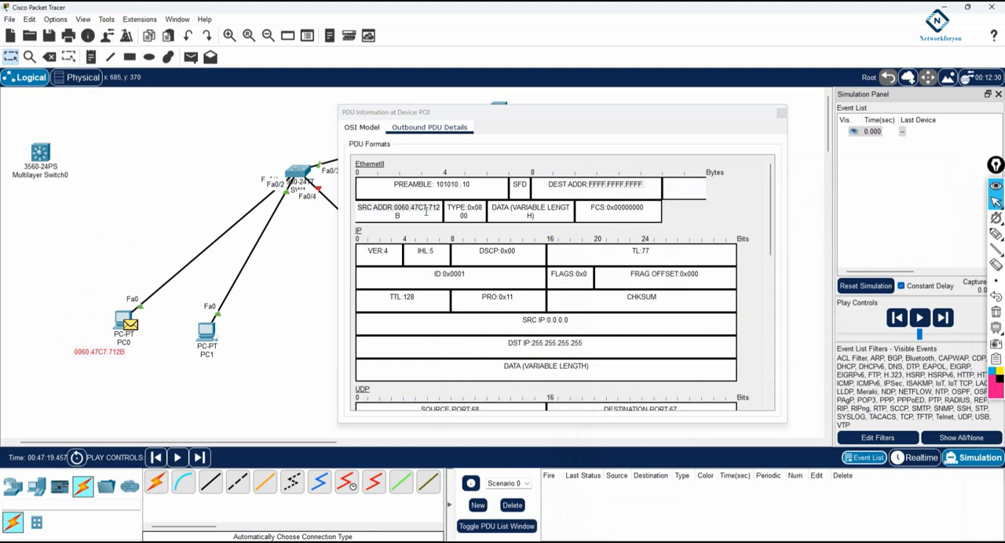
Examine the source MAC address in PC0's outbound Ethernet frame and widen the PDU information window
{"action": "left_click", "coordinate": [397, 215]}
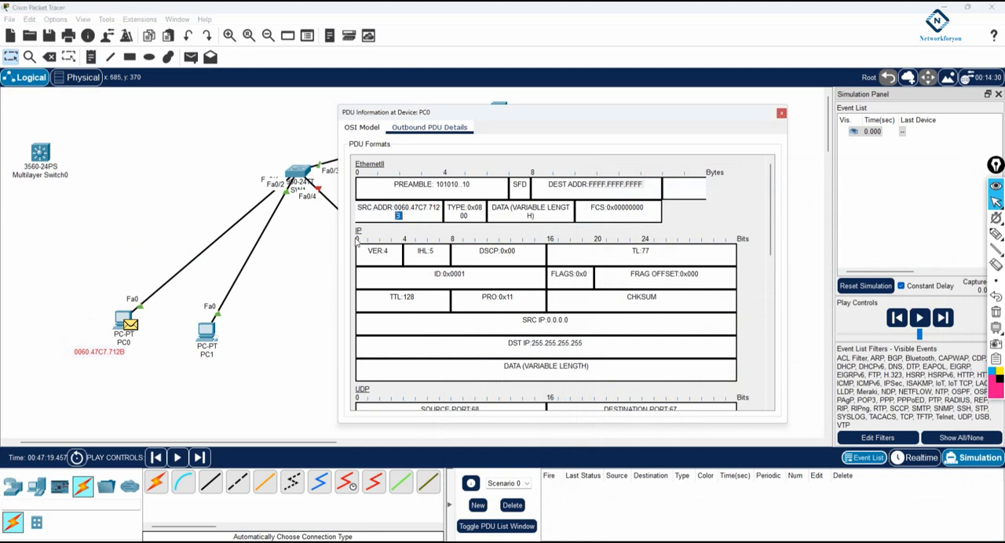
{"action": "left_click_drag", "start_coordinate": [335, 244], "coordinate": [293, 247]}
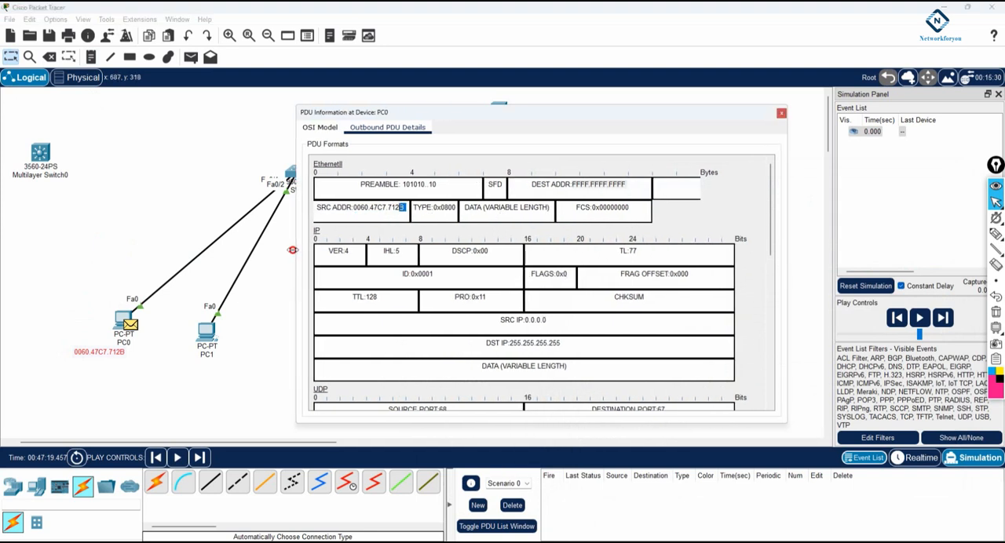